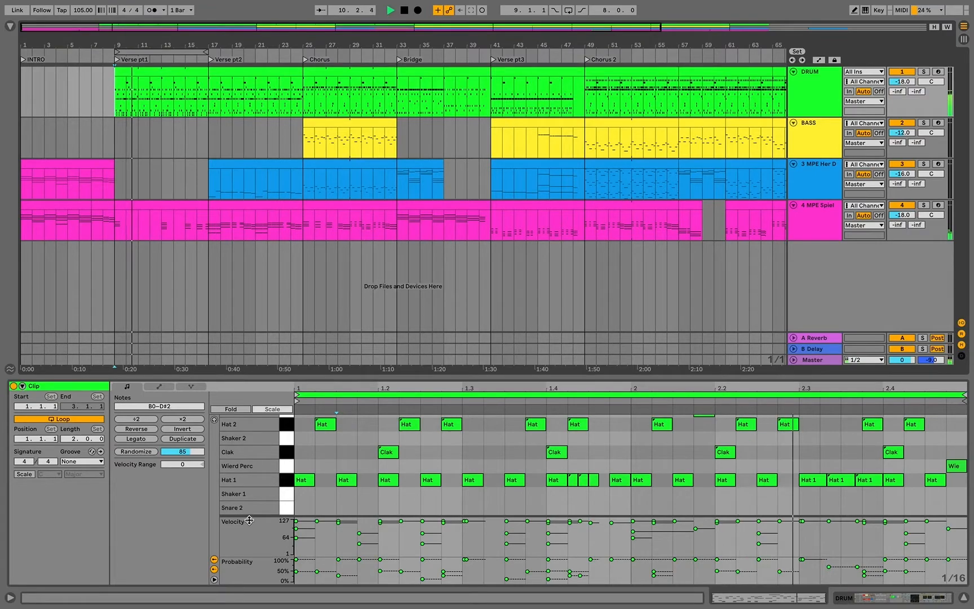
Enlarge the Velocity and Probability lanes below the notes of the Verse pt1 drum clip
{"action": "left_click_drag", "start_coordinate": [248, 525], "coordinate": [250, 511]}
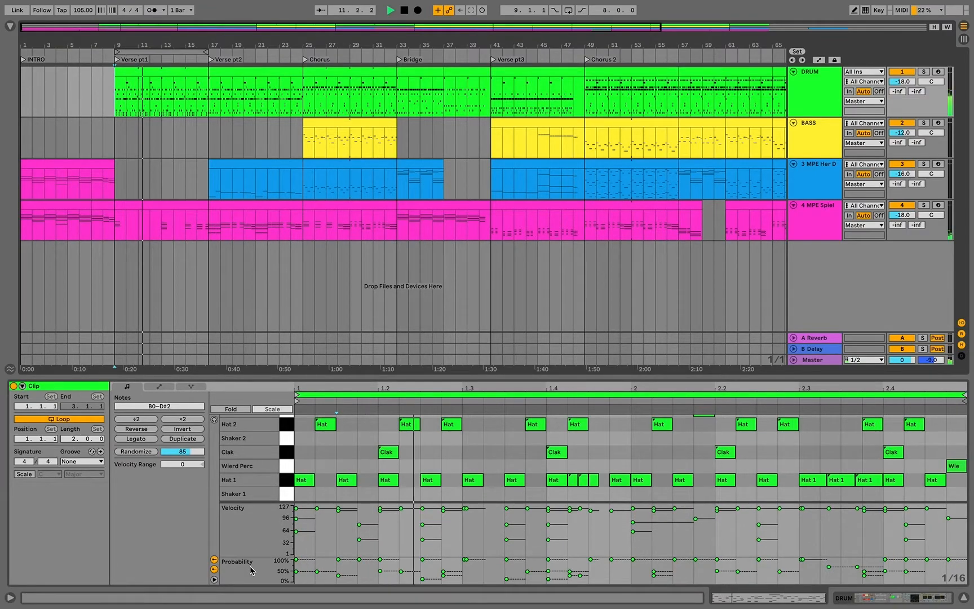
{"action": "left_click_drag", "start_coordinate": [252, 559], "coordinate": [254, 533]}
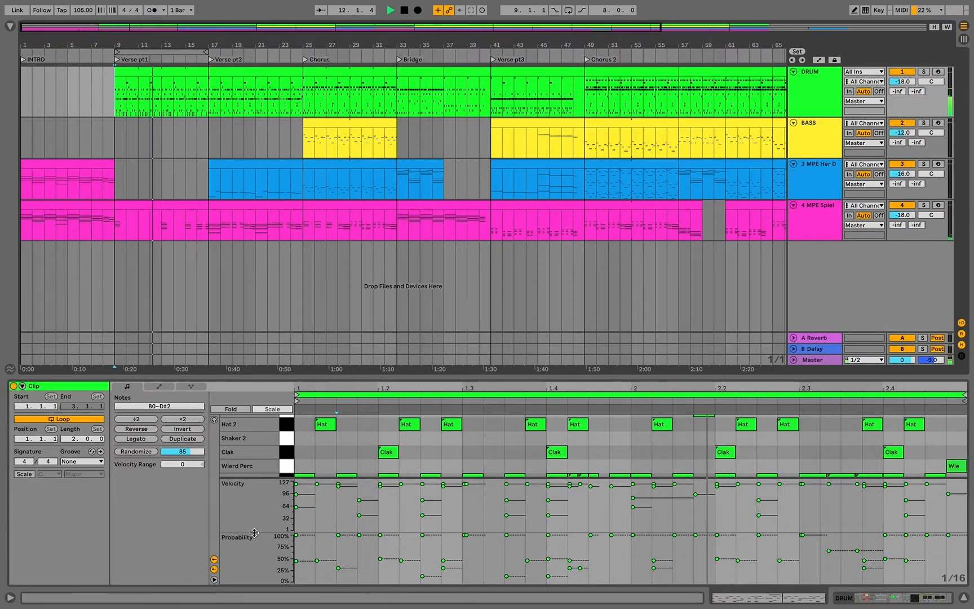
Hide the Velocity and Probability lanes, and show both again
{"action": "left_click", "coordinate": [214, 560]}
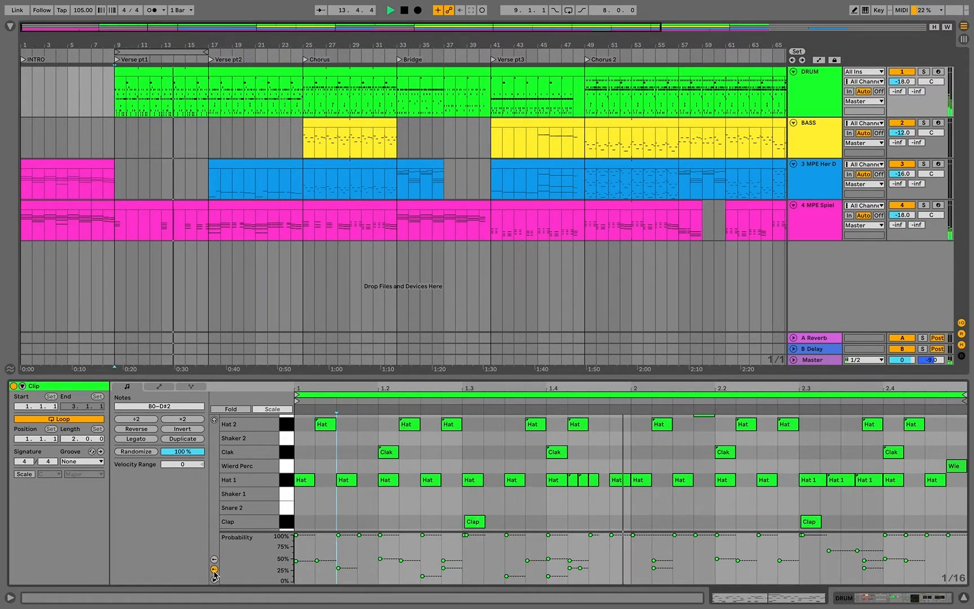
{"action": "left_click", "coordinate": [214, 574]}
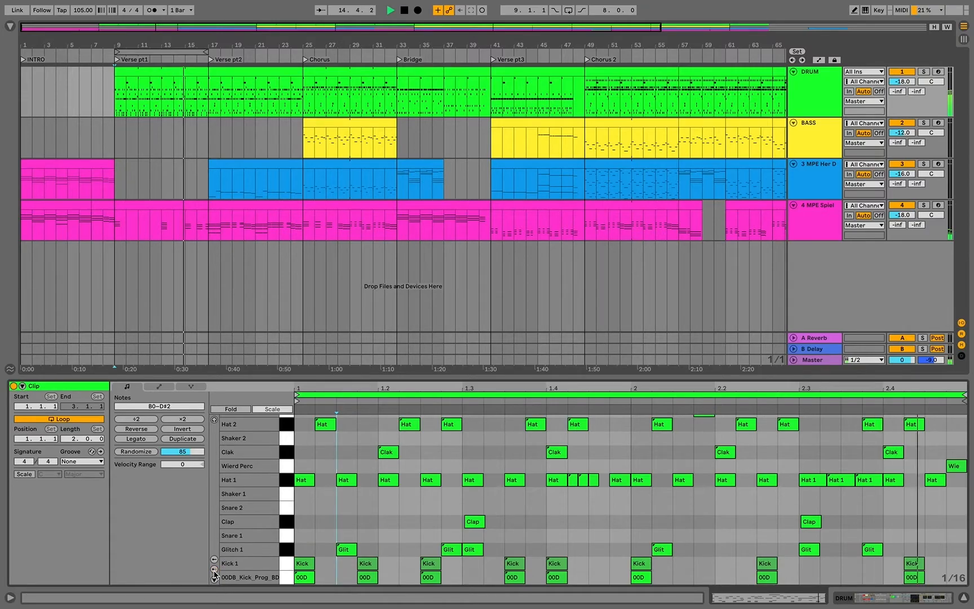
{"action": "left_click", "coordinate": [215, 579]}
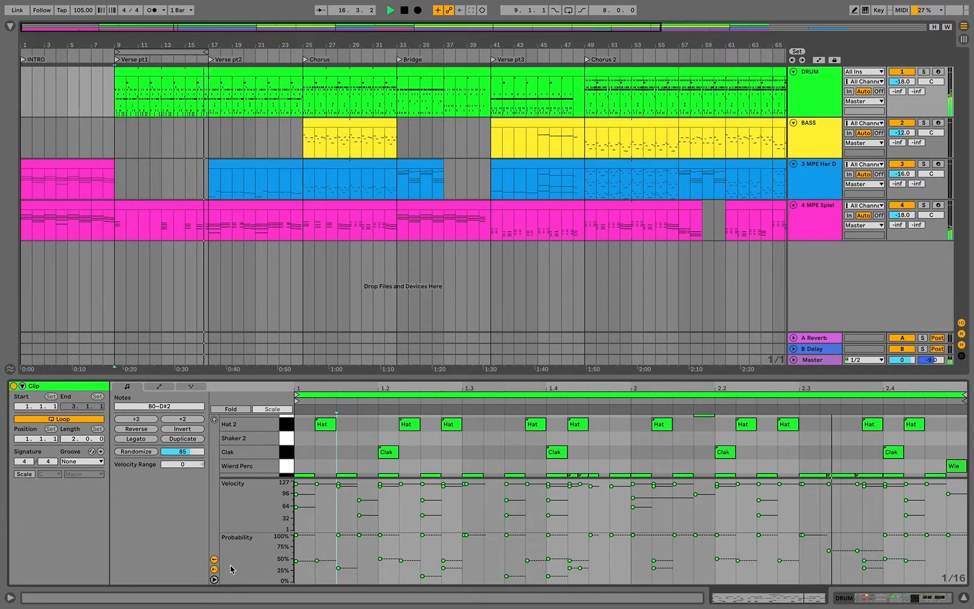
Open the DRUM clip in Verse pt2 and set its randomize amount to 72
{"action": "left_click", "coordinate": [252, 74]}
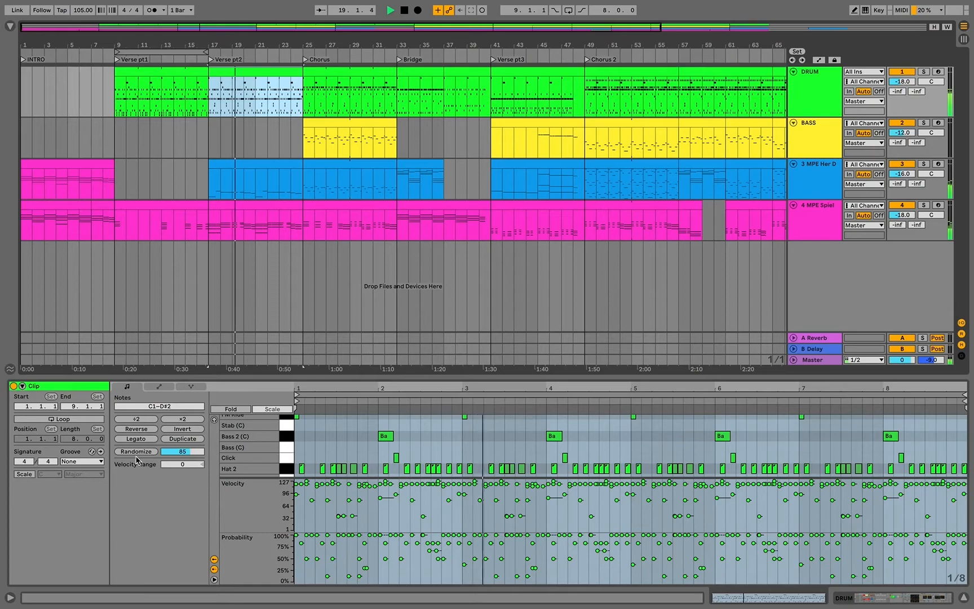
{"action": "mouse_move", "coordinate": [182, 452]}
{"action": "left_mouse_down"}
{"action": "mouse_move", "coordinate": [183, 428]}
{"action": "mouse_move", "coordinate": [183, 459]}
{"action": "left_mouse_up"}
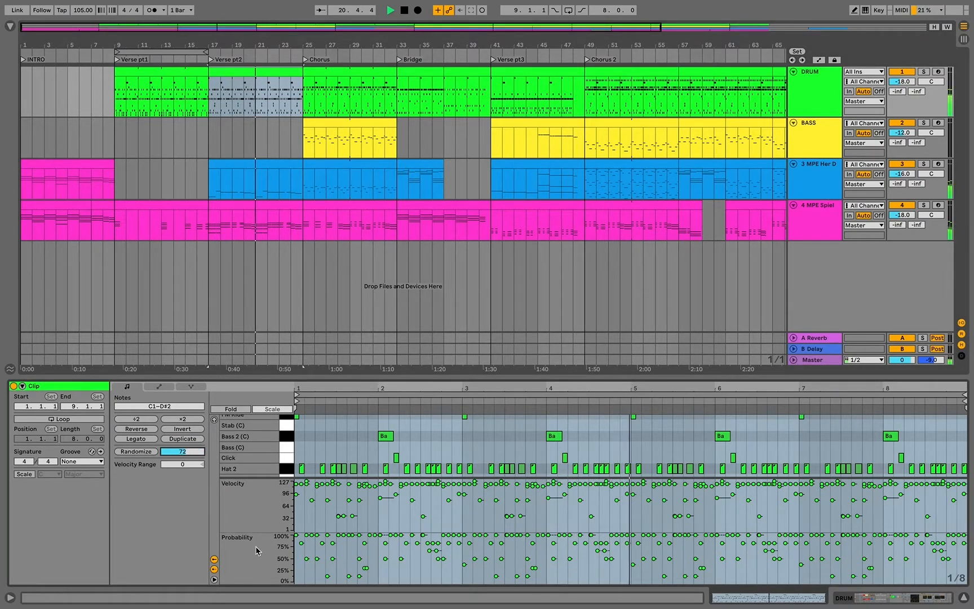
Select all notes in the Verse pt2 drum clip and lower their Velocity Range
{"action": "left_click", "coordinate": [304, 544]}
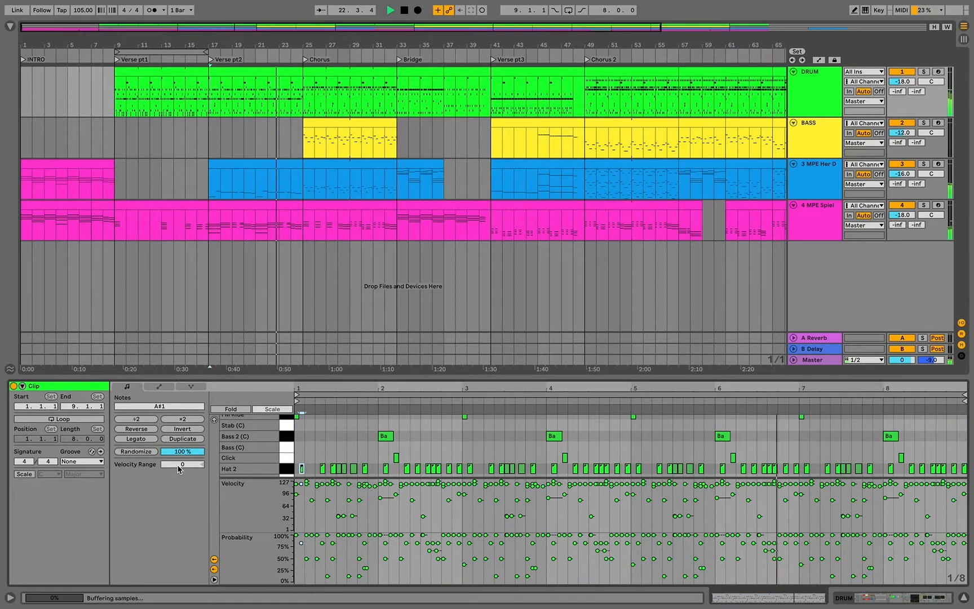
{"action": "left_click", "coordinate": [307, 459]}
{"action": "key", "text": "ctrl+a"}
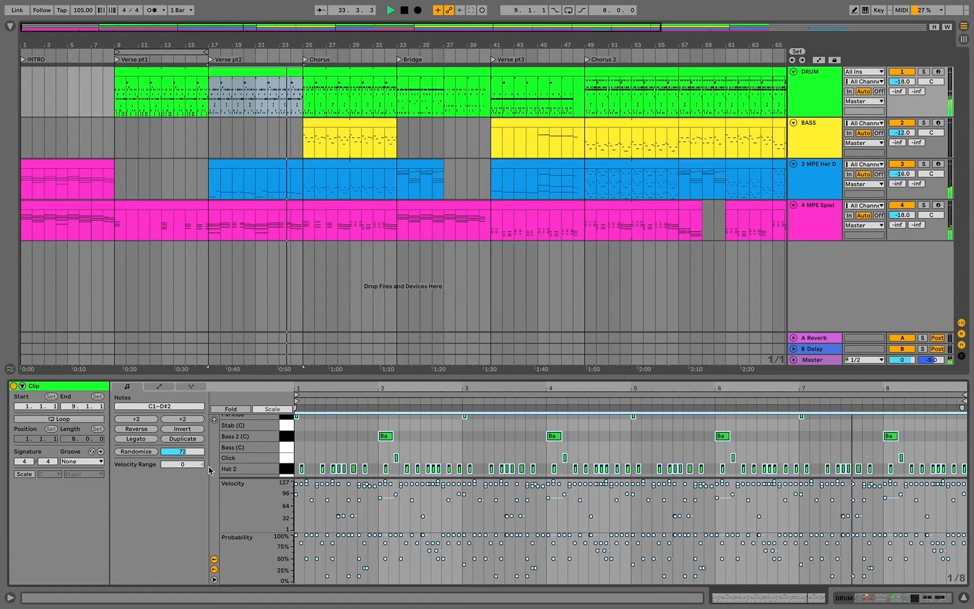
{"action": "left_click_drag", "start_coordinate": [182, 465], "coordinate": [183, 481]}
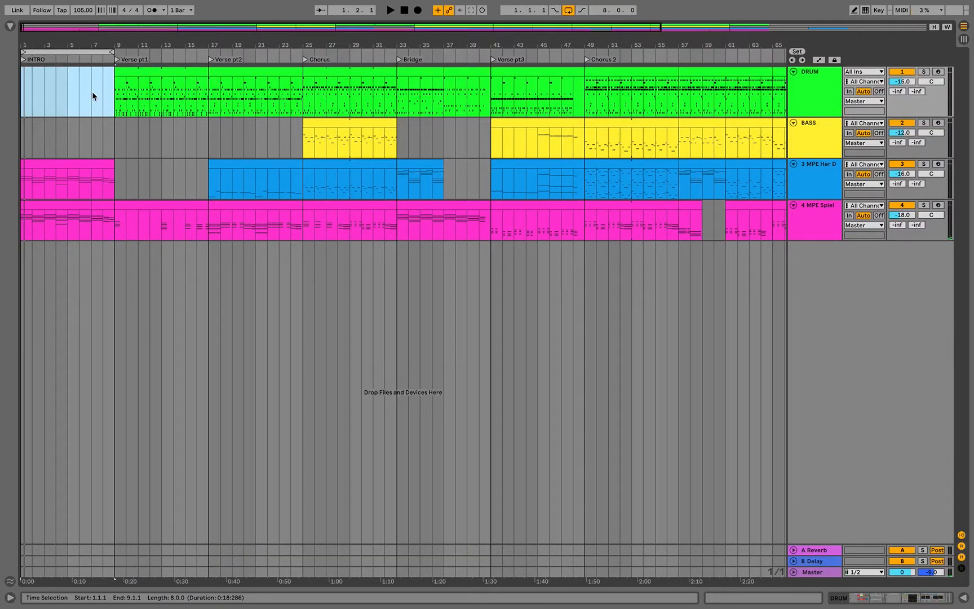
Create an empty MIDI clip on the DRUM track across the INTRO and shorten its loop to one bar
{"action": "key", "text": "super+shift+m"}
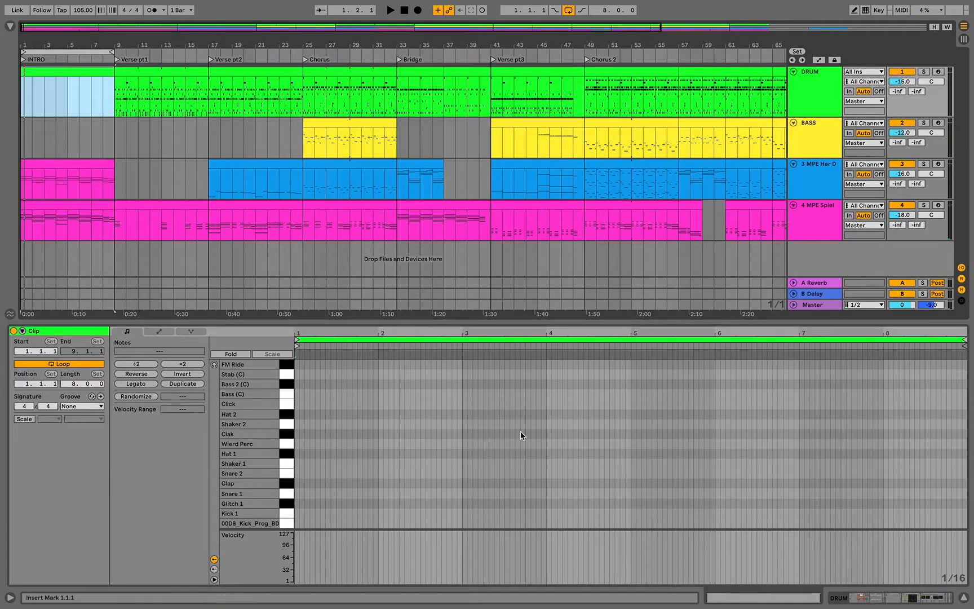
{"action": "left_click_drag", "start_coordinate": [380, 339], "coordinate": [376, 339]}
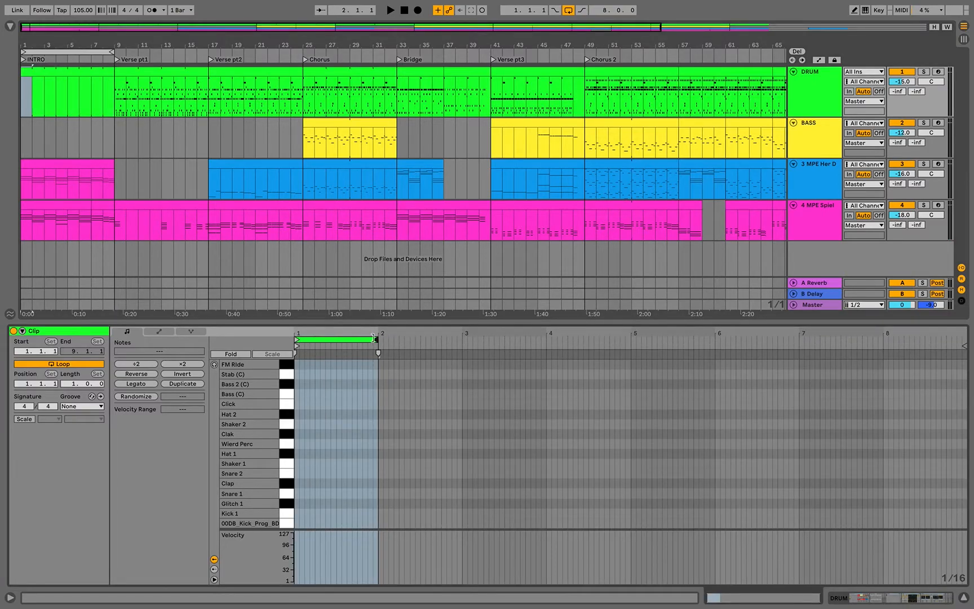
Draw four 00DB_Kick notes at 1.1.1, 1.2.4, 1.3.3 and 1.4.2 in the one-bar loop
{"action": "key", "text": "z"}
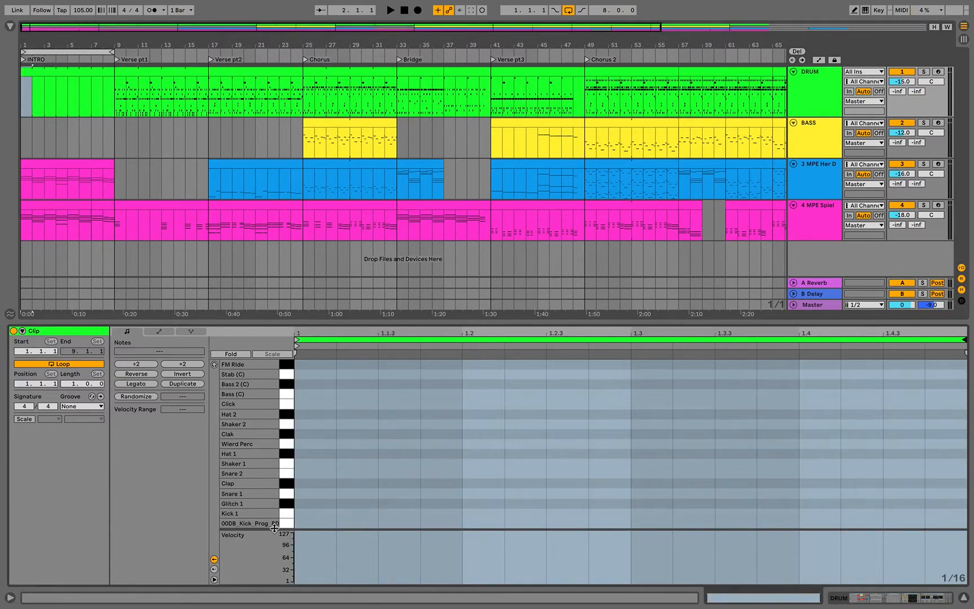
{"action": "left_click_drag", "start_coordinate": [273, 494], "coordinate": [284, 470]}
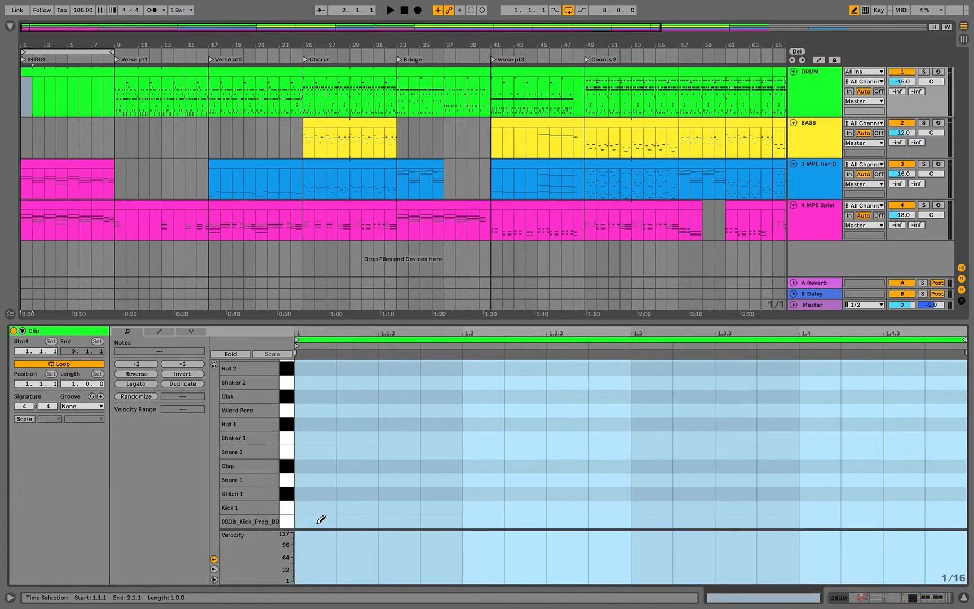
{"action": "left_click", "coordinate": [318, 522]}
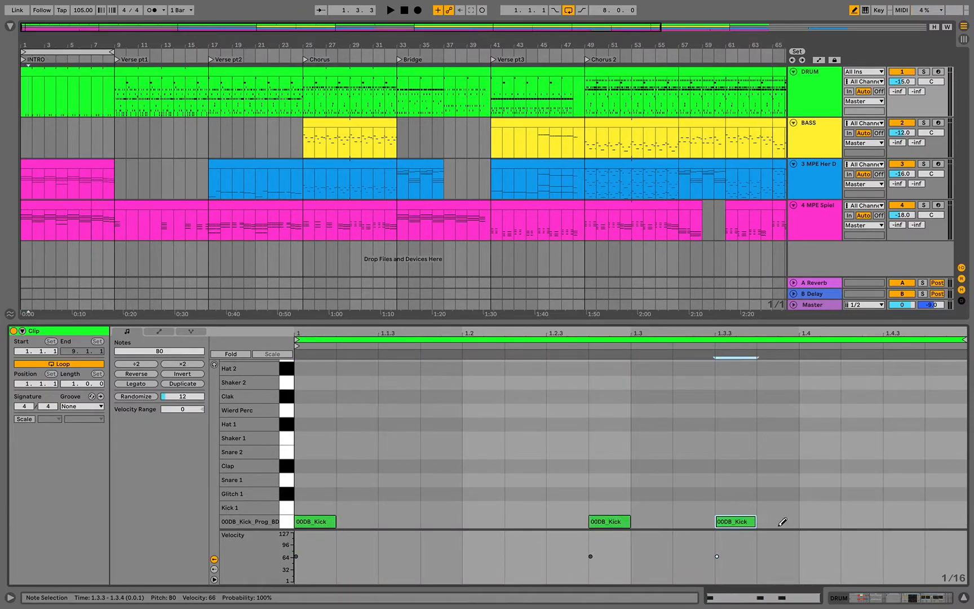
Add a Clap note at 1.3 and play the intro loop
{"action": "left_click", "coordinate": [647, 490]}
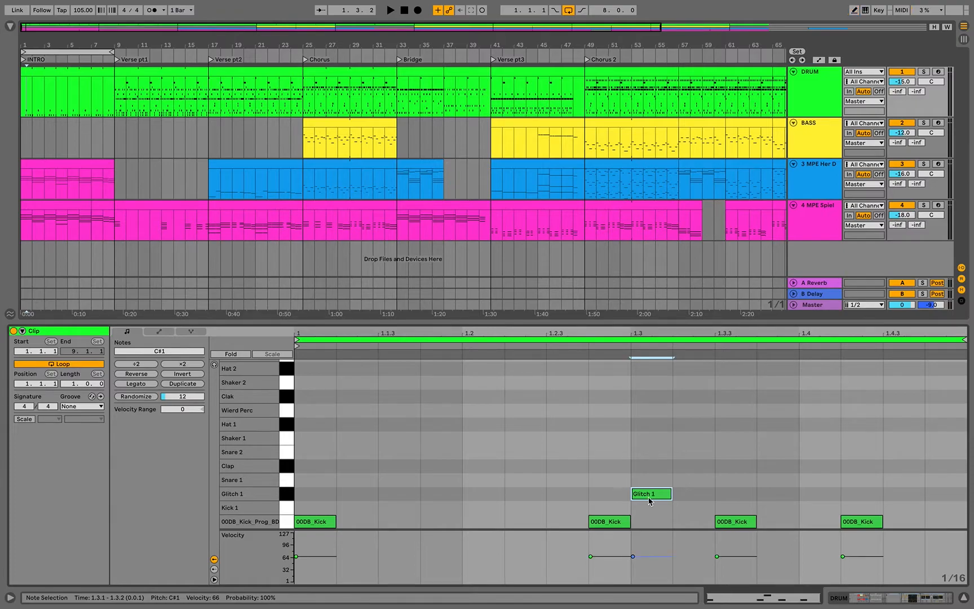
{"action": "left_click_drag", "start_coordinate": [647, 496], "coordinate": [647, 468]}
{"action": "key", "text": "space"}
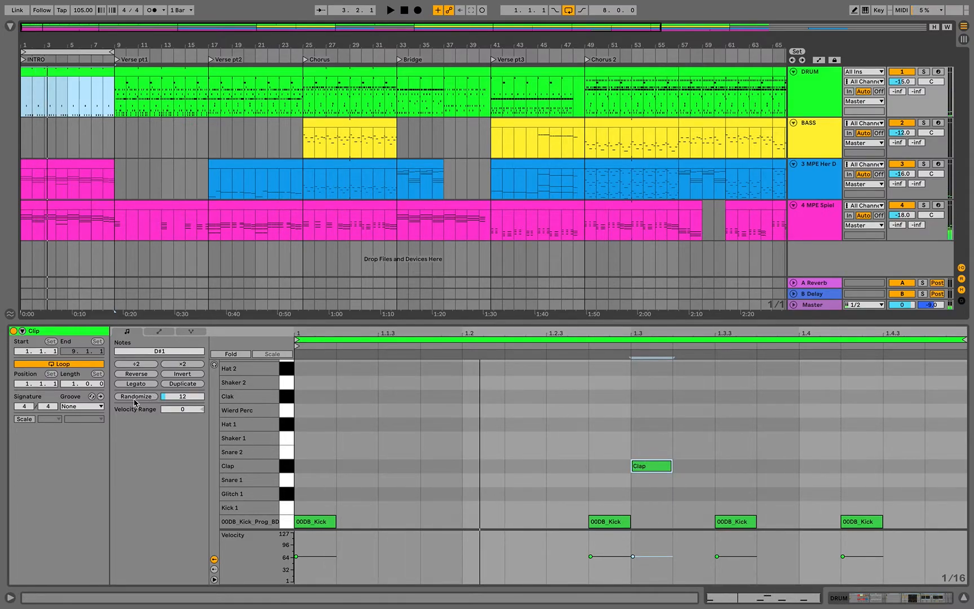
Set the Clap note's Velocity Range to -64 while playing the loop
{"action": "left_click", "coordinate": [180, 410]}
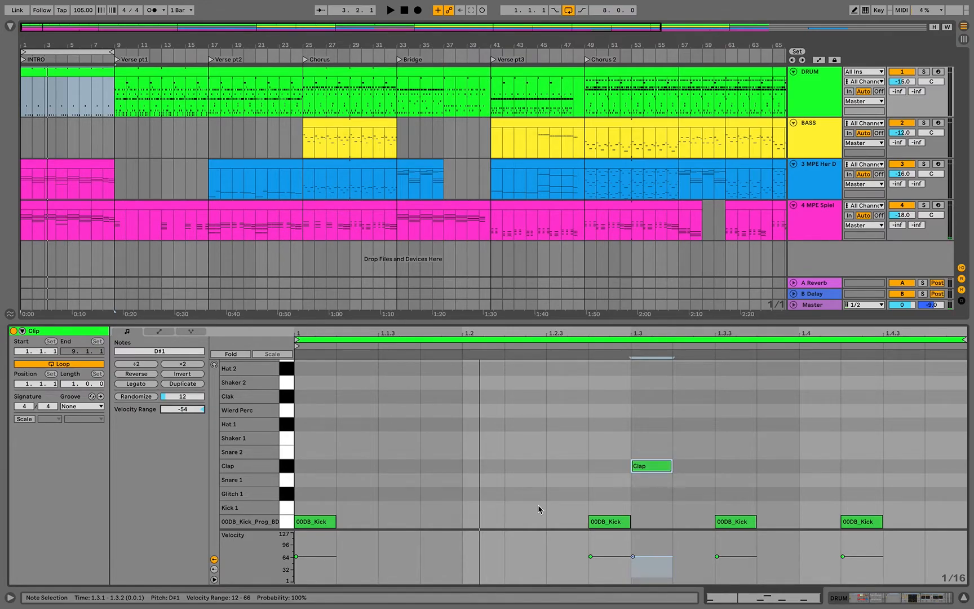
{"action": "key", "text": "space"}
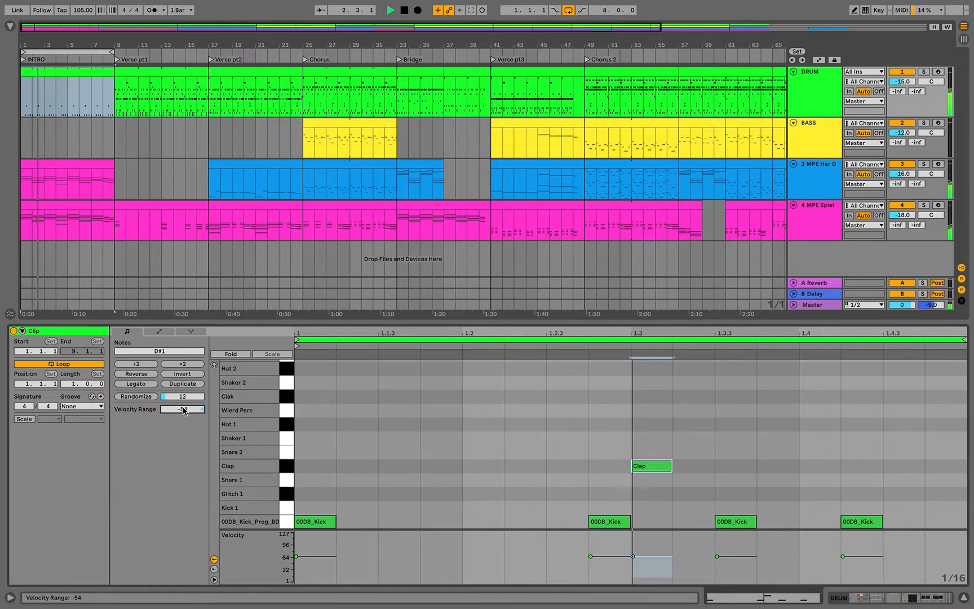
{"action": "left_click_drag", "start_coordinate": [183, 410], "coordinate": [179, 410]}
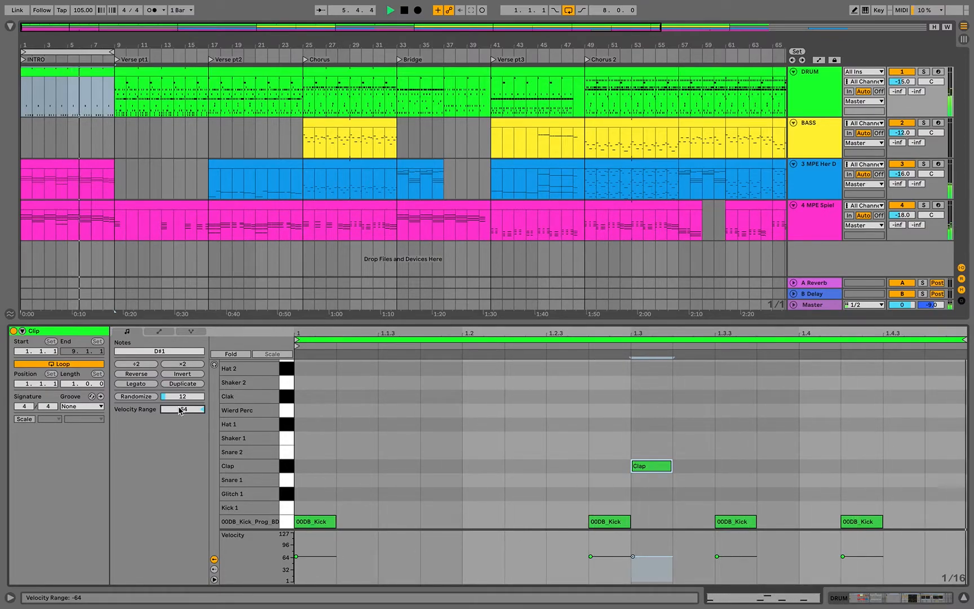
Add a Glitch 1 note at 1.1.4 with velocity 41 and a Velocity Range of -30
{"action": "double_click", "coordinate": [447, 494]}
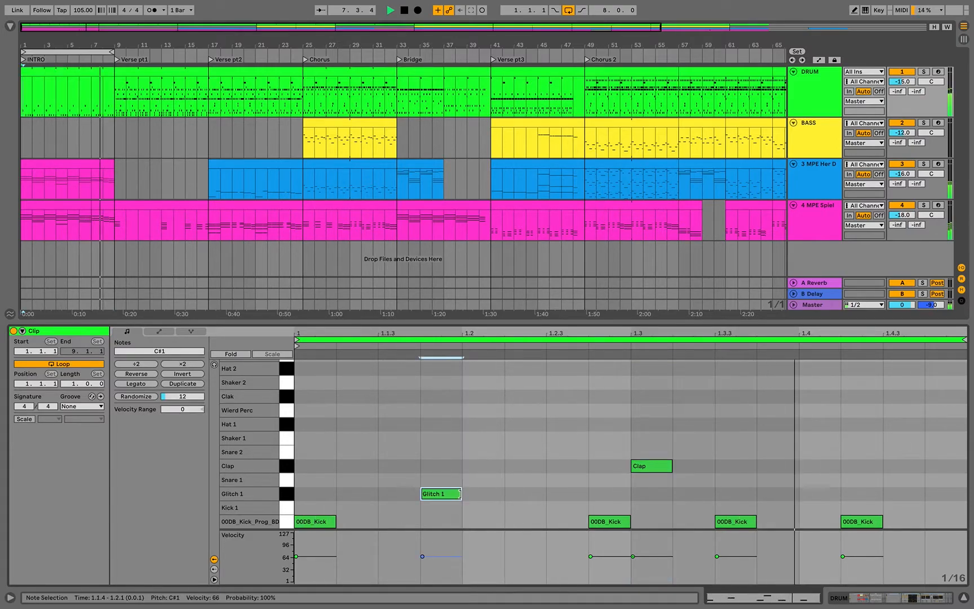
{"action": "left_click_drag", "start_coordinate": [447, 495], "coordinate": [447, 508]}
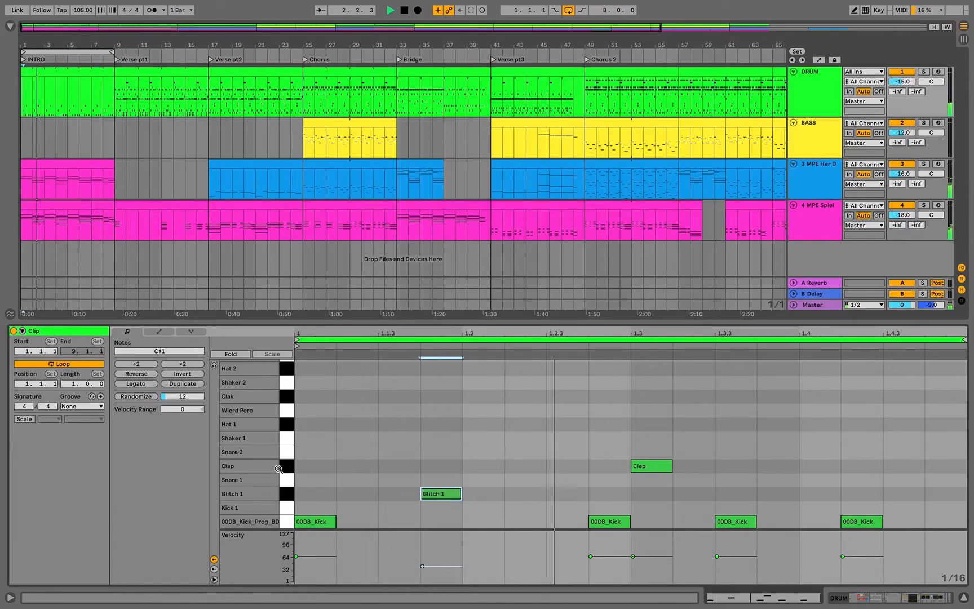
{"action": "left_click_drag", "start_coordinate": [177, 410], "coordinate": [178, 427]}
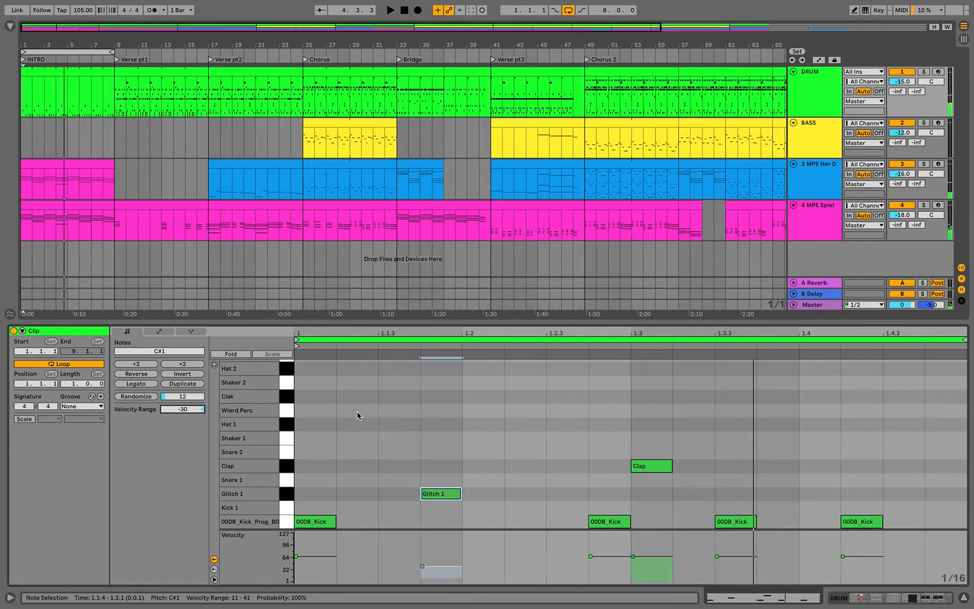
{"action": "key", "text": "space"}
Add Hat 2 notes at 1.1.1 and 1.1.3 with a Velocity Range of +24 and velocity 55
{"action": "double_click", "coordinate": [317, 370]}
{"action": "mouse_move", "coordinate": [318, 371]}
{"action": "left_mouse_down"}
{"action": "mouse_move", "coordinate": [410, 377]}
{"action": "mouse_move", "coordinate": [323, 354]}
{"action": "left_mouse_up"}
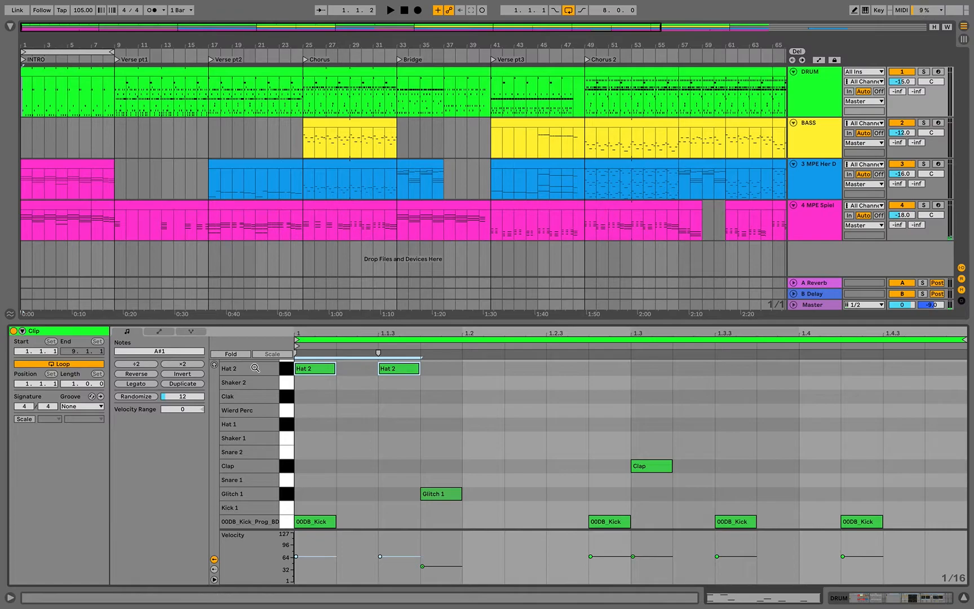
{"action": "left_click", "coordinate": [187, 409]}
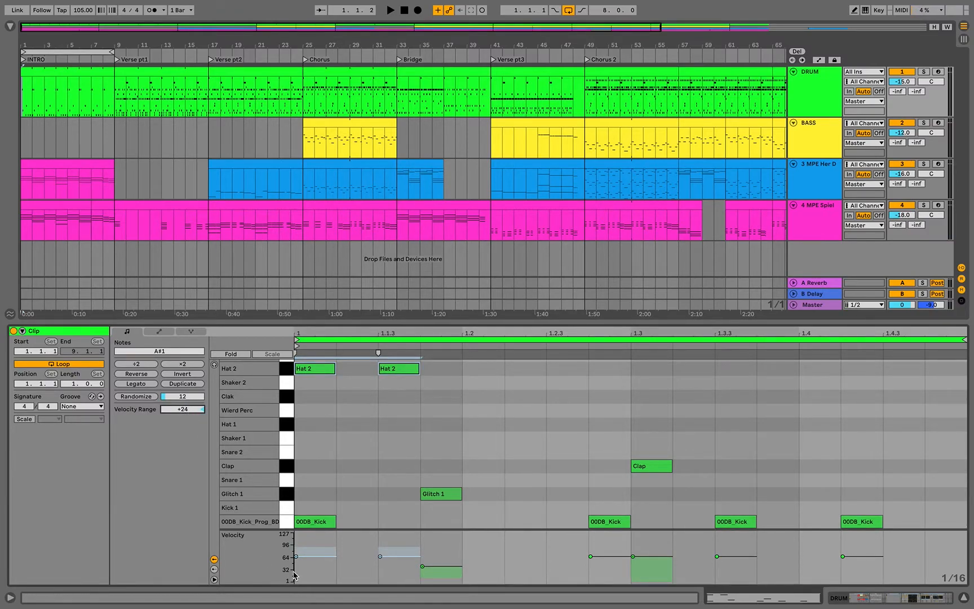
{"action": "left_click_drag", "start_coordinate": [296, 560], "coordinate": [296, 566]}
Copy both Hat 2 notes to 1.1.2 and 1.1.4 and randomize the copies' velocities by 42
{"action": "left_click_drag", "start_coordinate": [311, 372], "coordinate": [368, 375]}
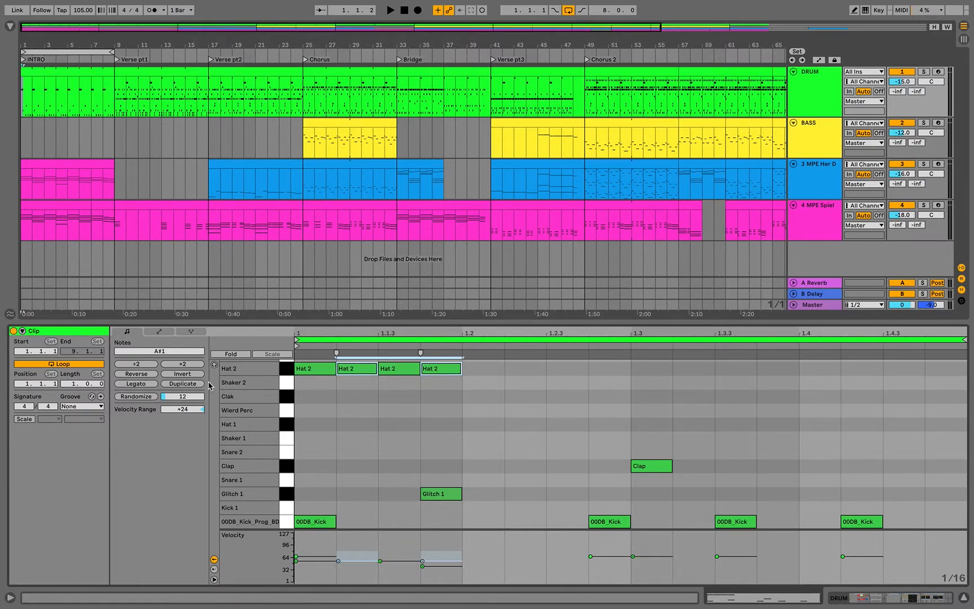
{"action": "left_click", "coordinate": [142, 398]}
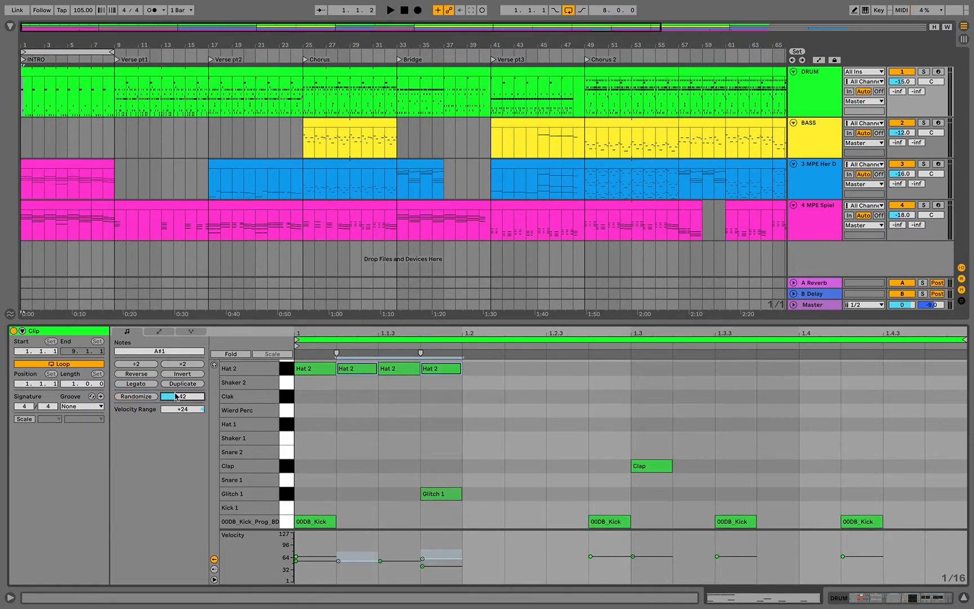
{"action": "left_click", "coordinate": [149, 399]}
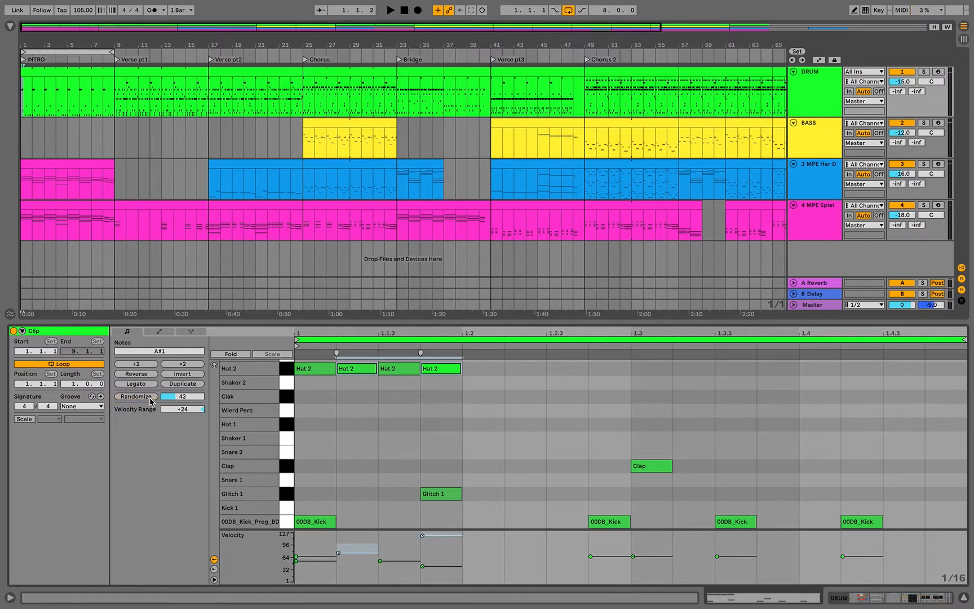
{"action": "key", "text": "space"}
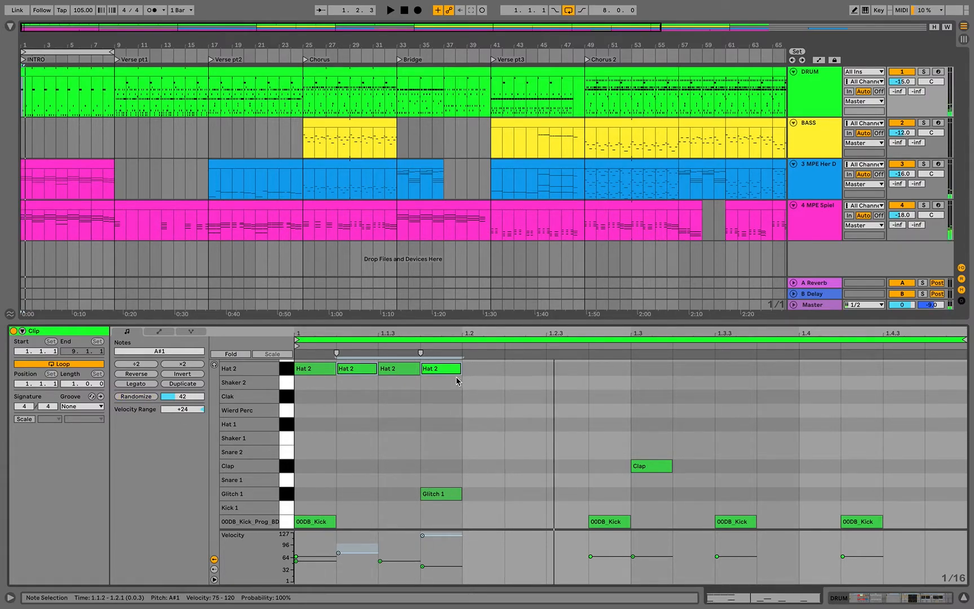
Duplicate the four Hat 2 notes three times to fill the bar with sixteenth notes, and play the loop
{"action": "left_click_drag", "start_coordinate": [457, 380], "coordinate": [324, 351]}
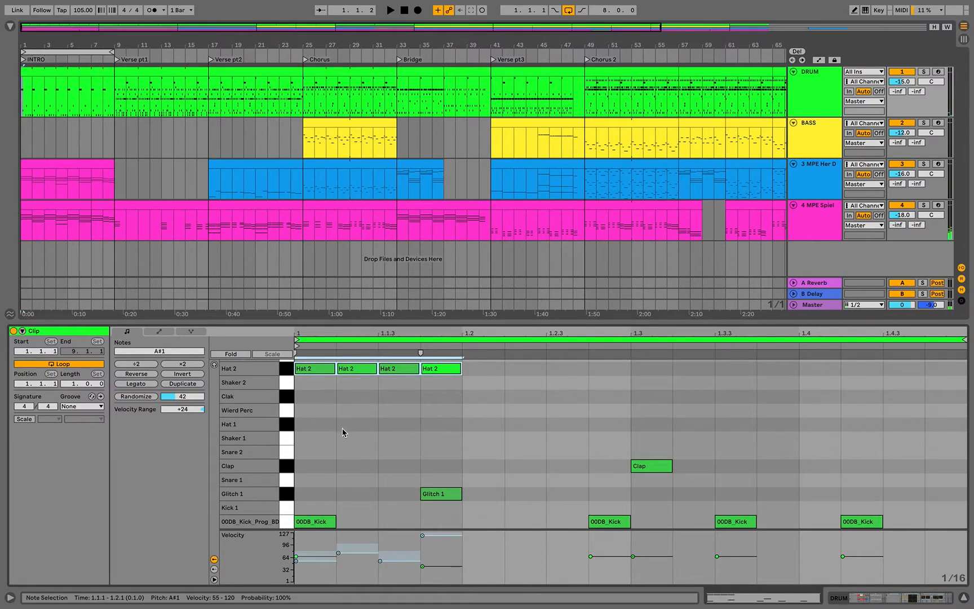
{"action": "key", "text": "ctrl+d"}
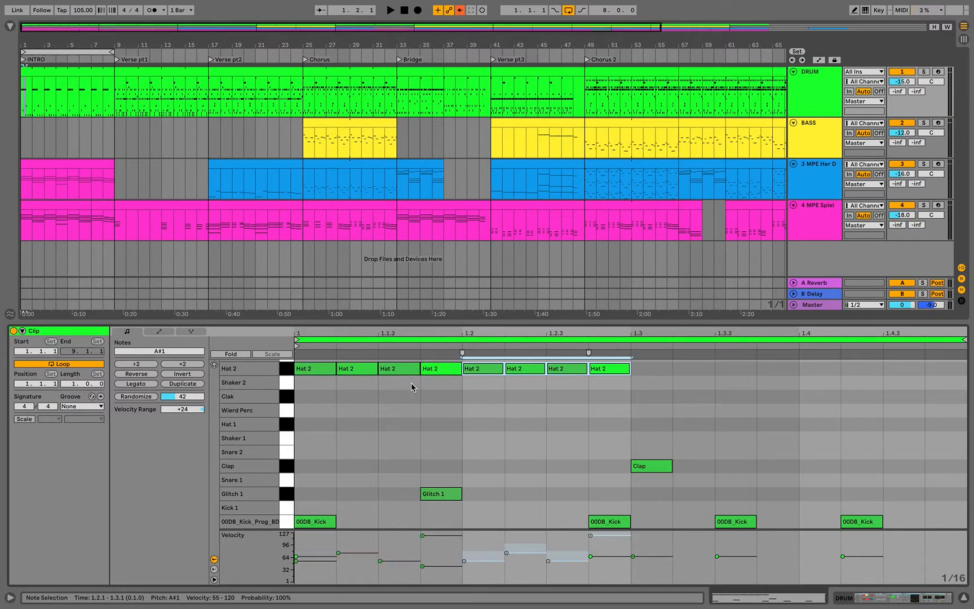
{"action": "key", "text": "ctrl+d"}
{"action": "key", "text": "ctrl+d"}
{"action": "key", "text": "space"}
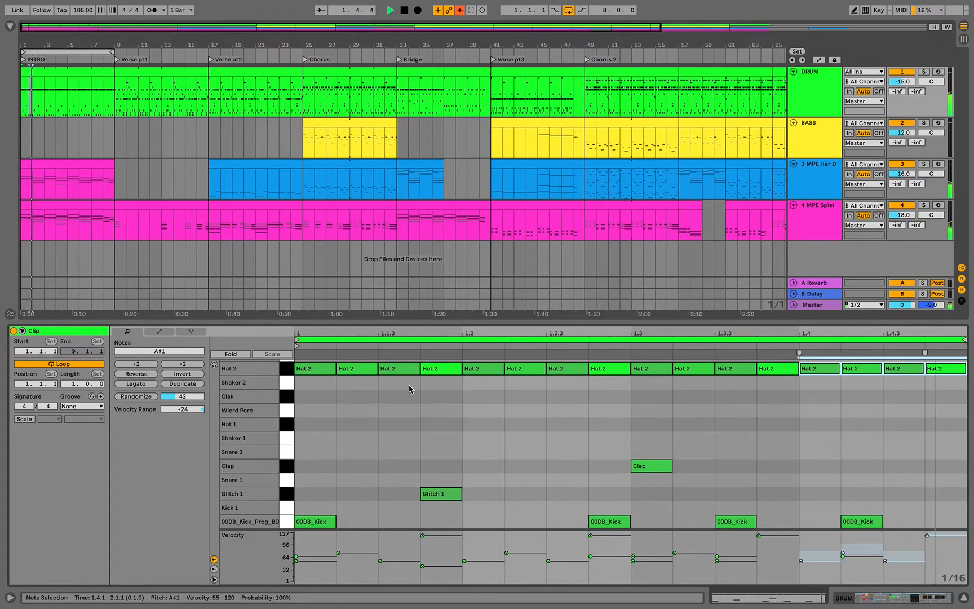
Select all Hat 2 notes, set their Velocity Range to -30 and randomize their velocities by 42
{"action": "left_click", "coordinate": [286, 369]}
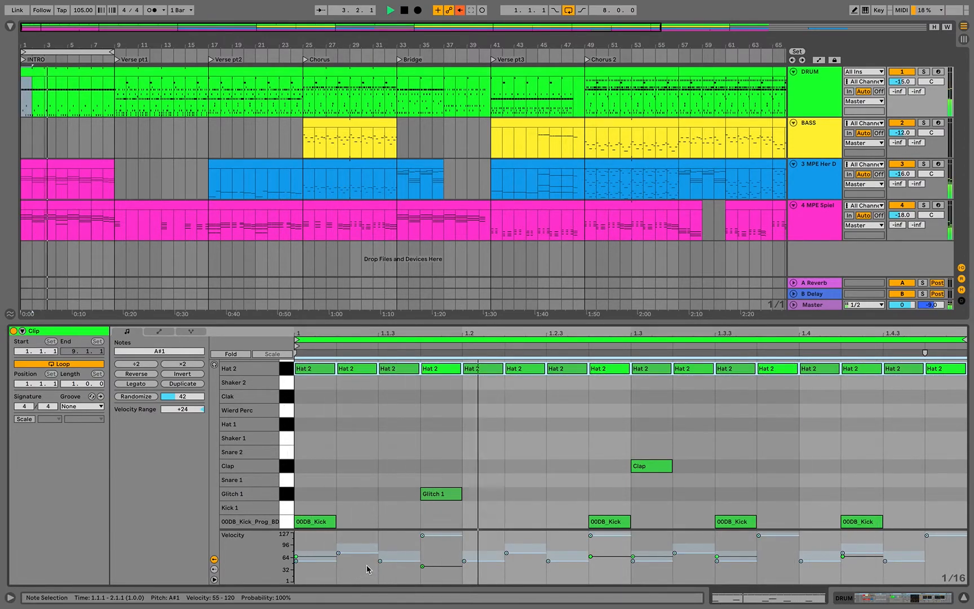
{"action": "left_click_drag", "start_coordinate": [165, 405], "coordinate": [164, 435]}
{"action": "left_click", "coordinate": [149, 396]}
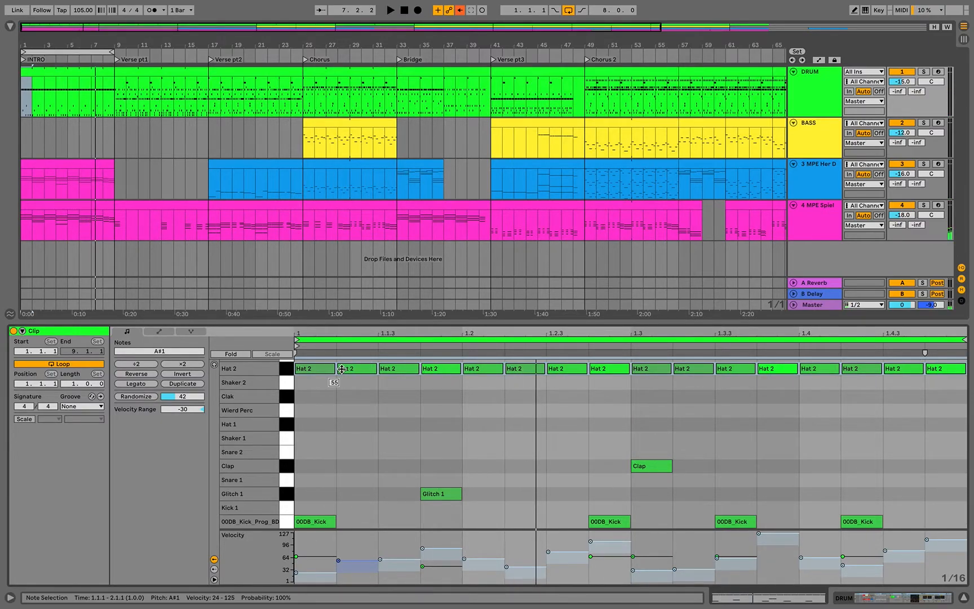
Copy the Hat 2 notes one thirty-second later and lower the probability of those on the sixteenth grid to 10%, auditioning the loop
{"action": "left_click_drag", "start_coordinate": [339, 369], "coordinate": [349, 373]}
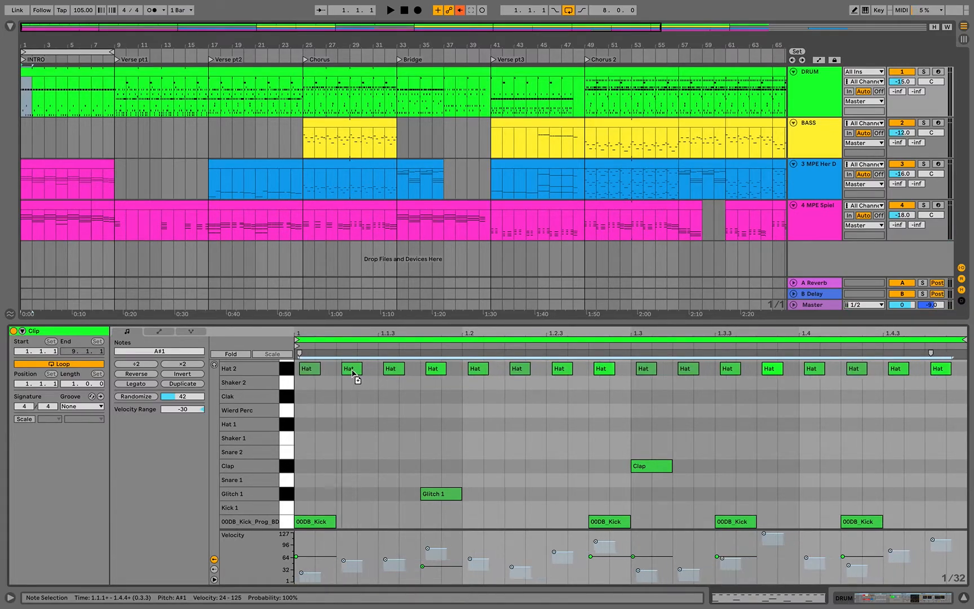
{"action": "left_click", "coordinate": [214, 569]}
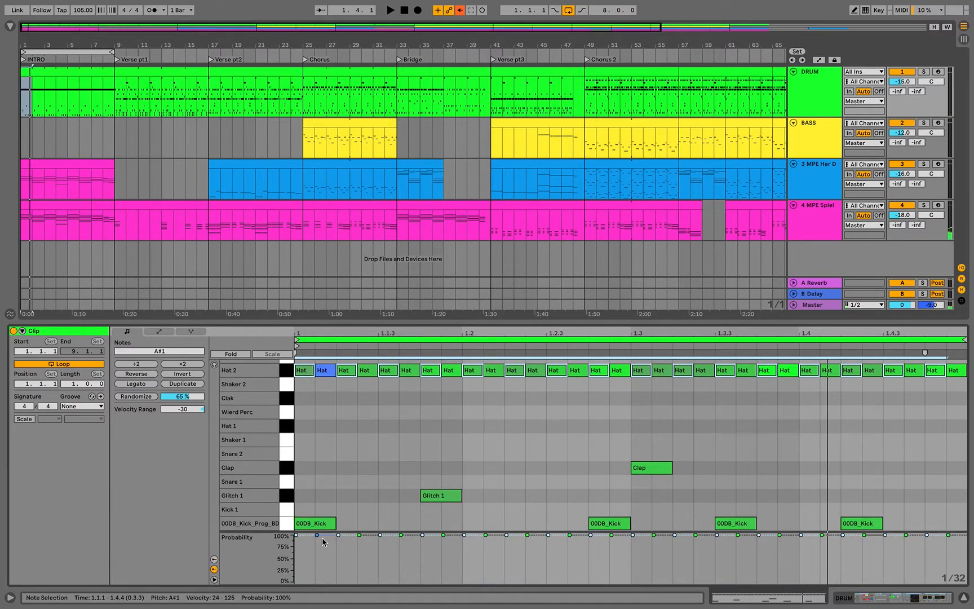
{"action": "left_click_drag", "start_coordinate": [342, 540], "coordinate": [342, 548]}
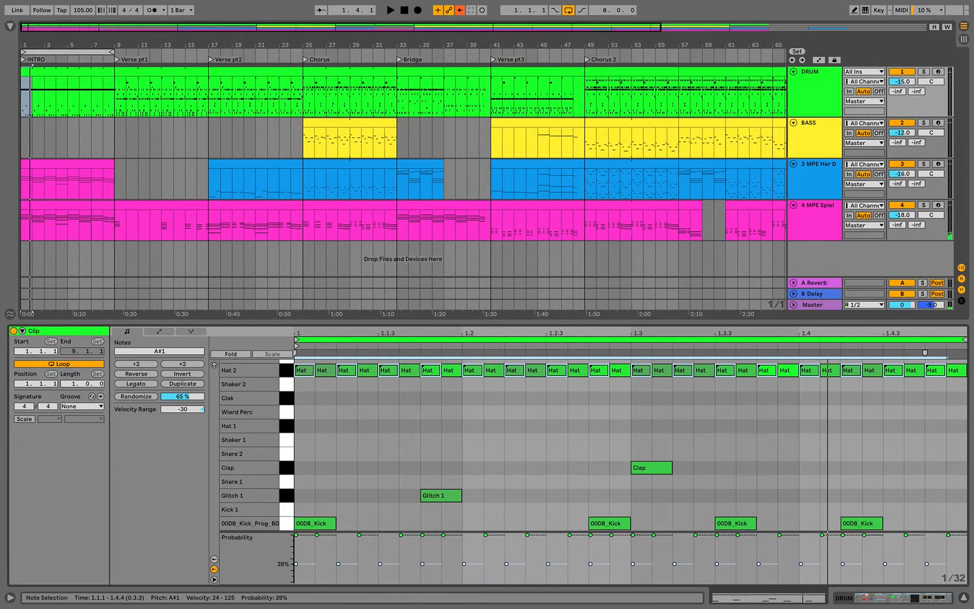
{"action": "key", "text": "space"}
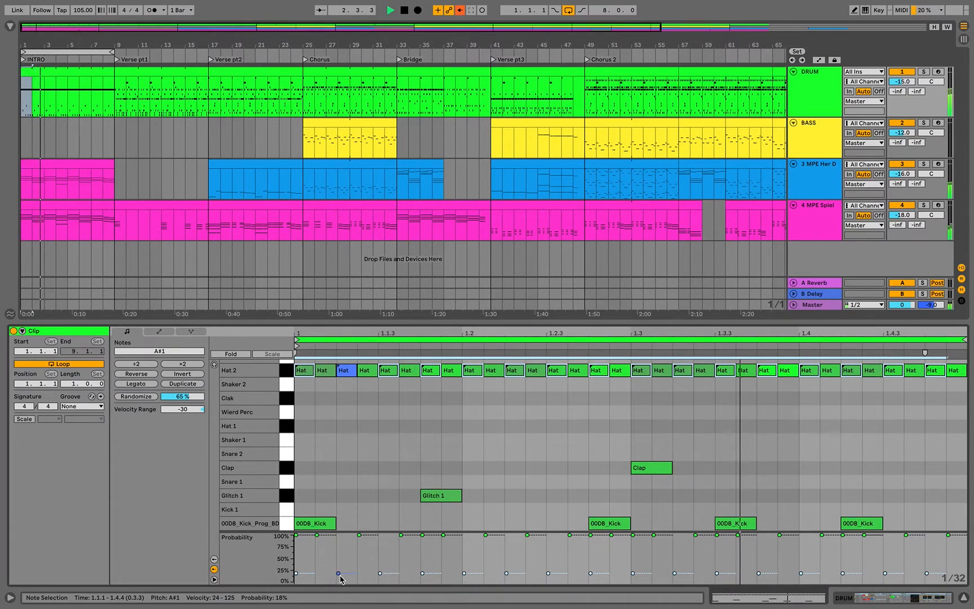
{"action": "left_click_drag", "start_coordinate": [340, 578], "coordinate": [340, 581]}
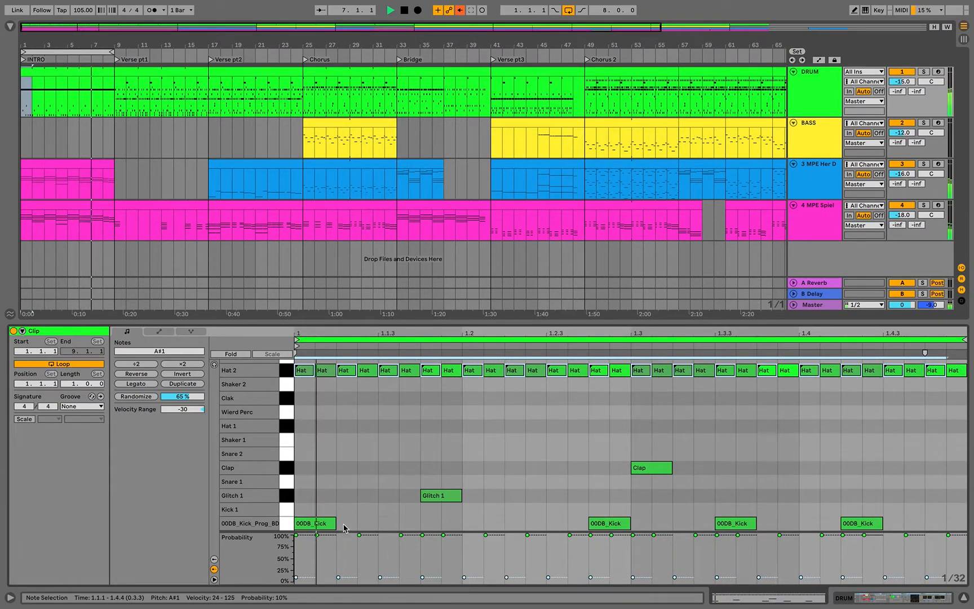
{"action": "key", "text": "space"}
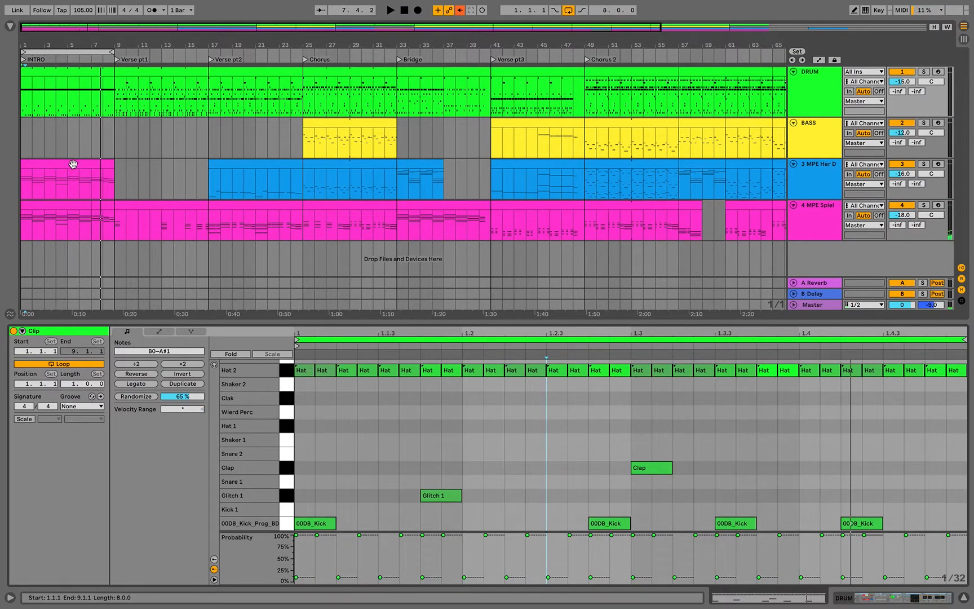
Examine the note probabilities in the 3 MPE Her Desher Bass intro clip with the track soloed, focusing on the G3 at bar 2
{"action": "left_click", "coordinate": [73, 164]}
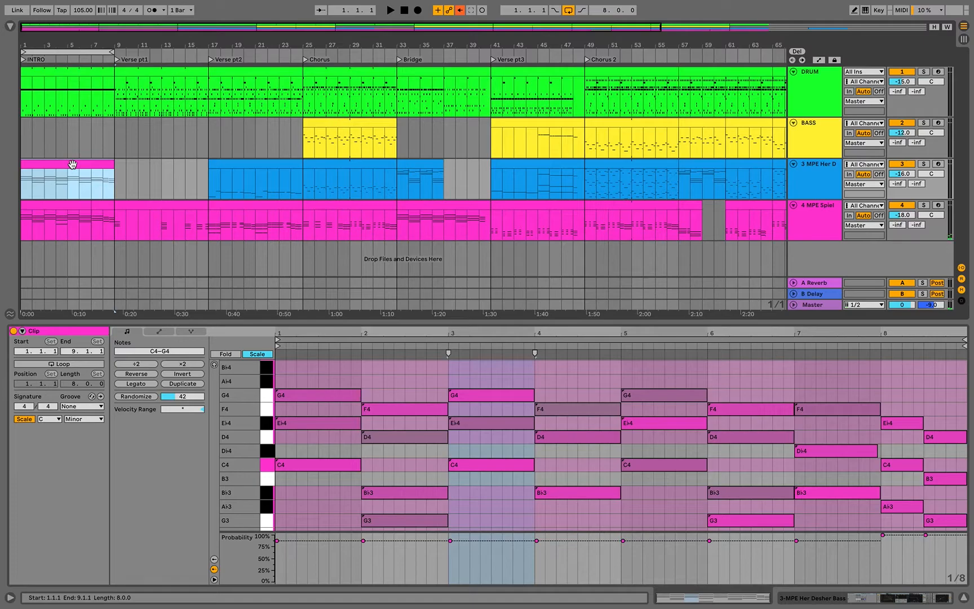
{"action": "left_click", "coordinate": [435, 460]}
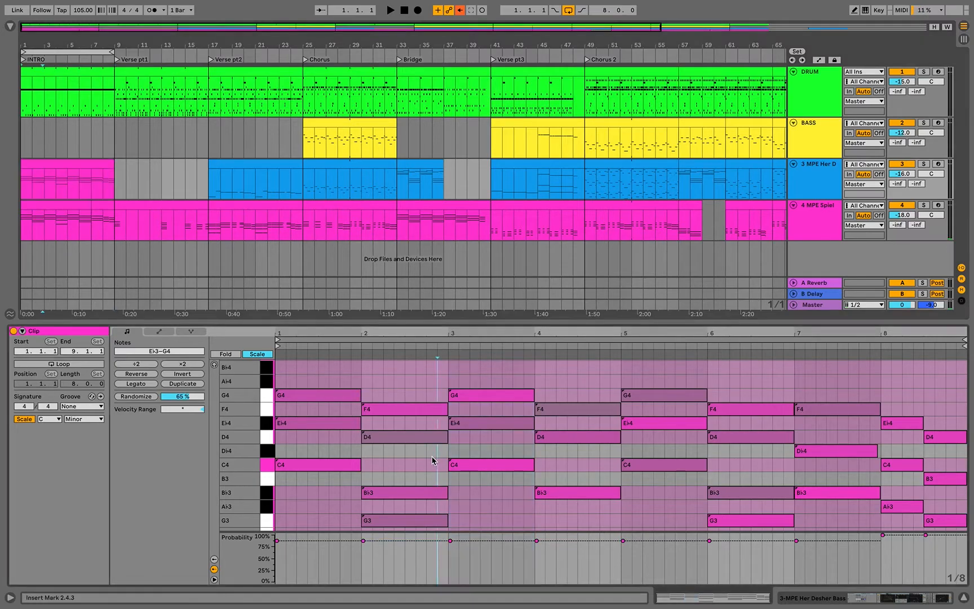
{"action": "left_click_drag", "start_coordinate": [365, 333], "coordinate": [481, 343]}
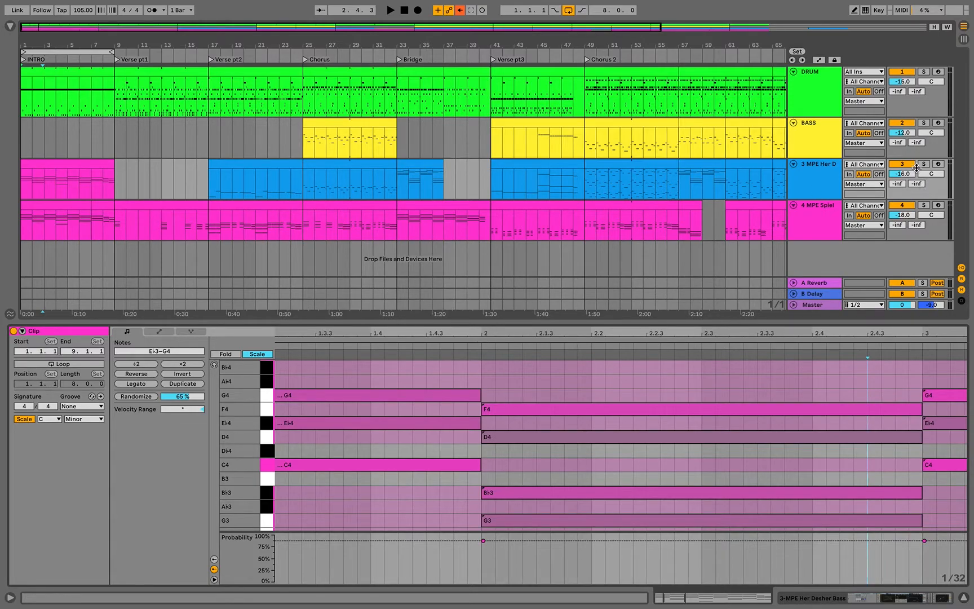
{"action": "left_click", "coordinate": [924, 164]}
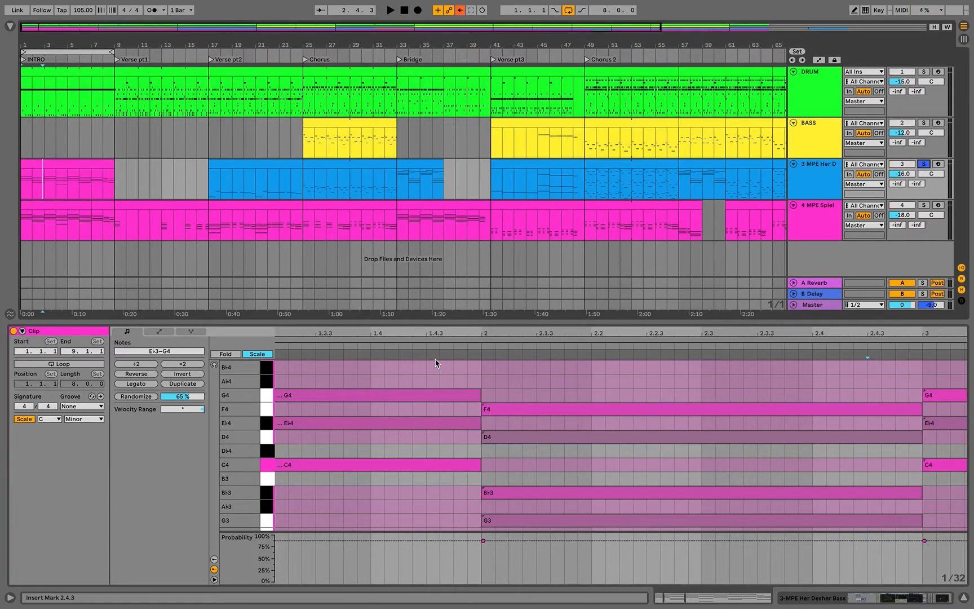
{"action": "left_click_drag", "start_coordinate": [360, 337], "coordinate": [359, 310]}
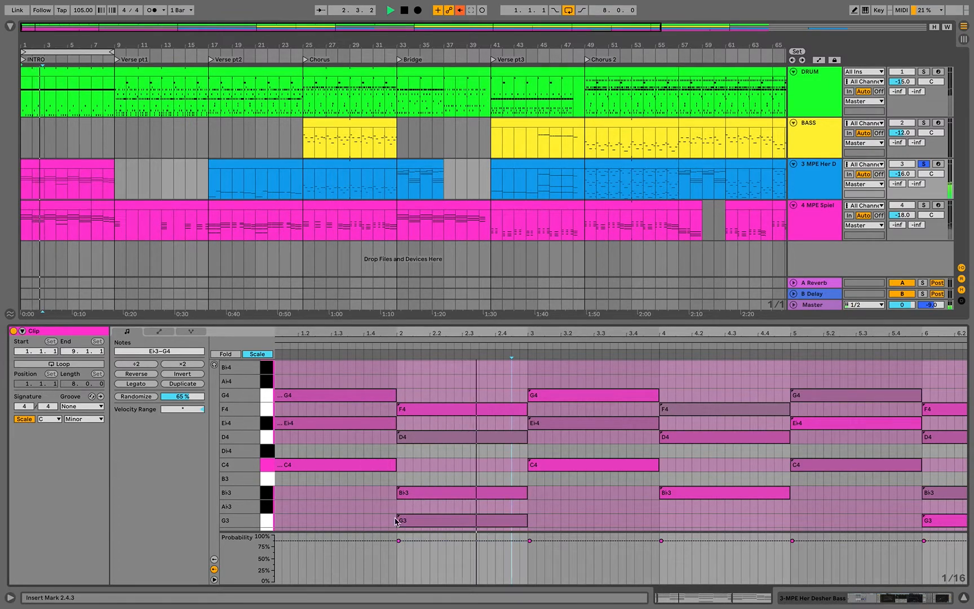
{"action": "left_click", "coordinate": [405, 541]}
{"action": "left_click", "coordinate": [402, 541]}
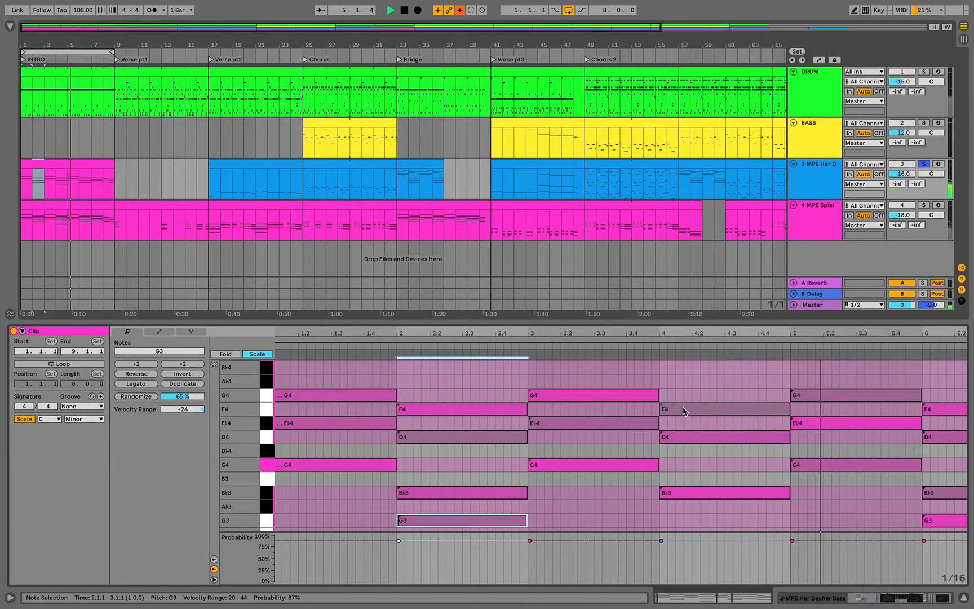
Inspect the note probabilities in the 4 MPE Spieluhr intro clips while soloed alongside track 3, finishing with playback of the full mix
{"action": "left_click", "coordinate": [97, 205]}
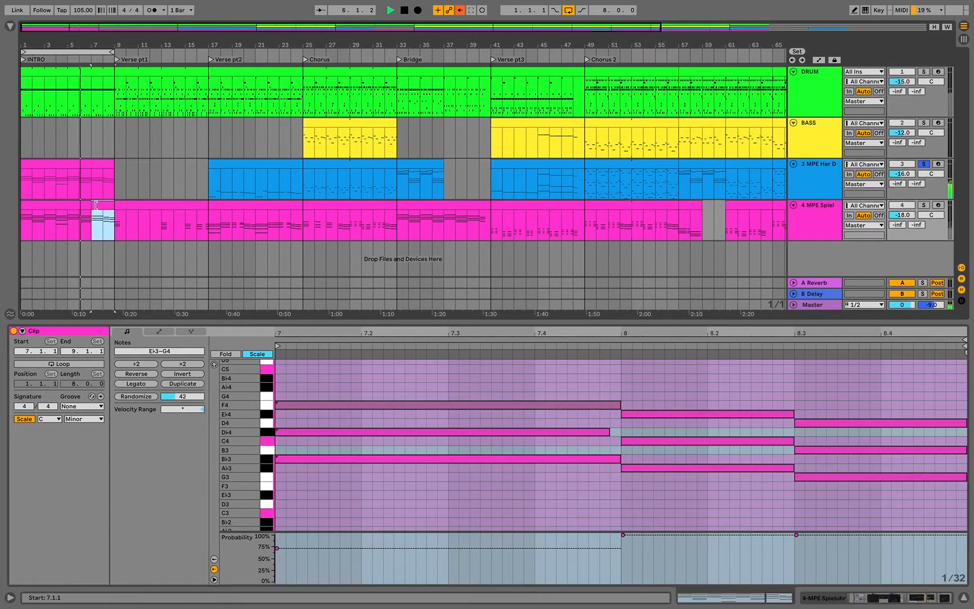
{"action": "double_click", "coordinate": [704, 331]}
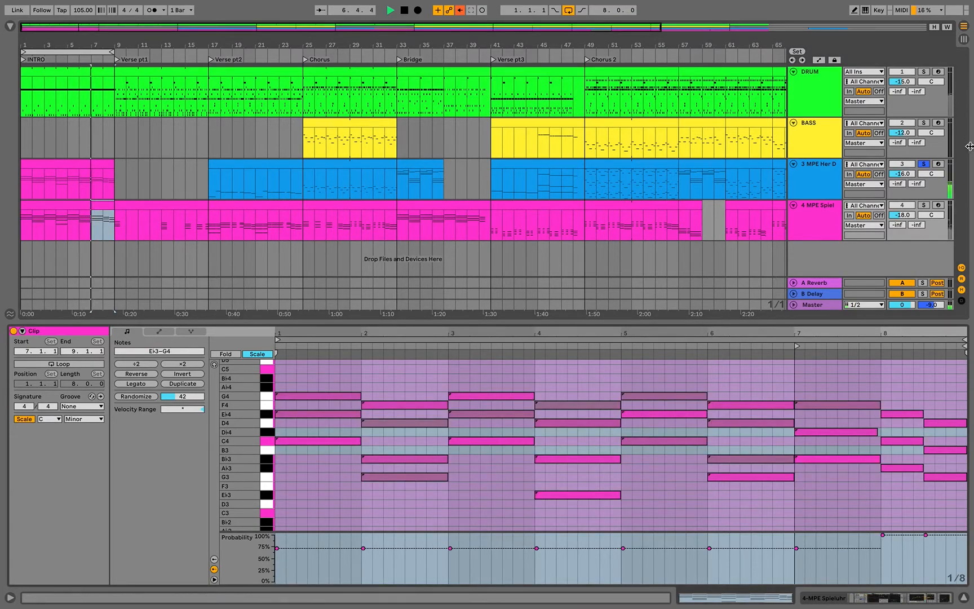
{"action": "left_click", "coordinate": [924, 206], "text": "super"}
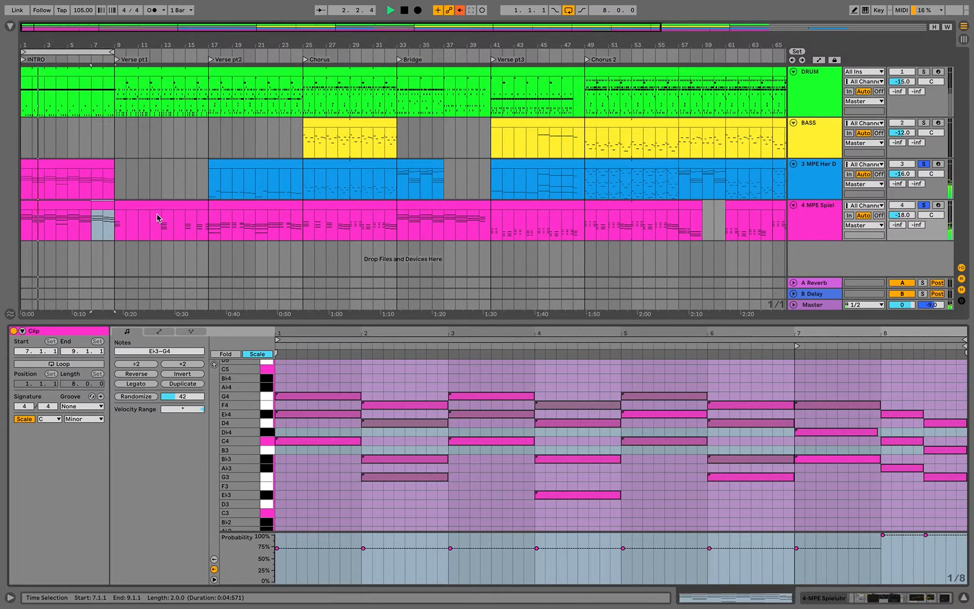
{"action": "left_click", "coordinate": [87, 205]}
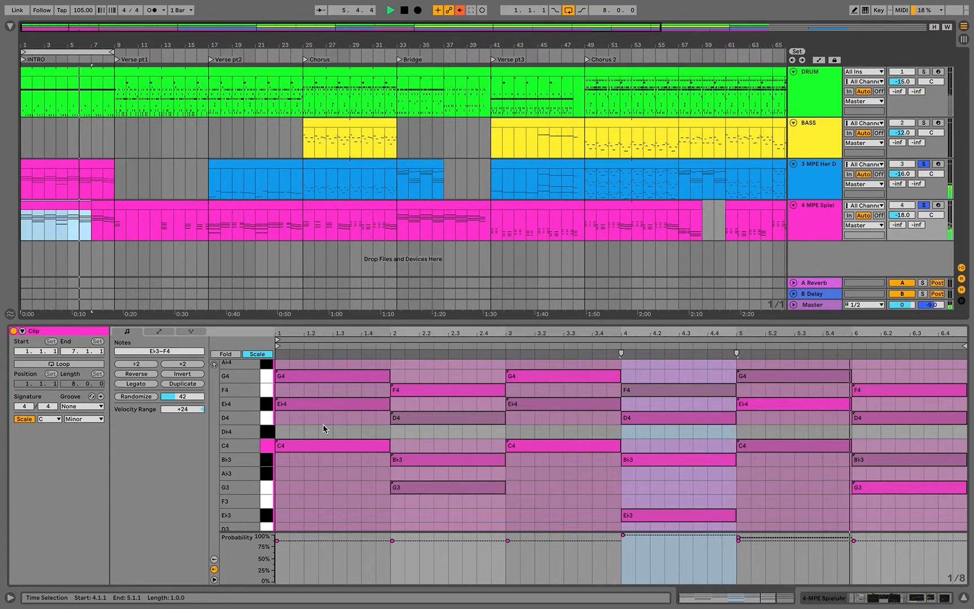
{"action": "key", "text": "space"}
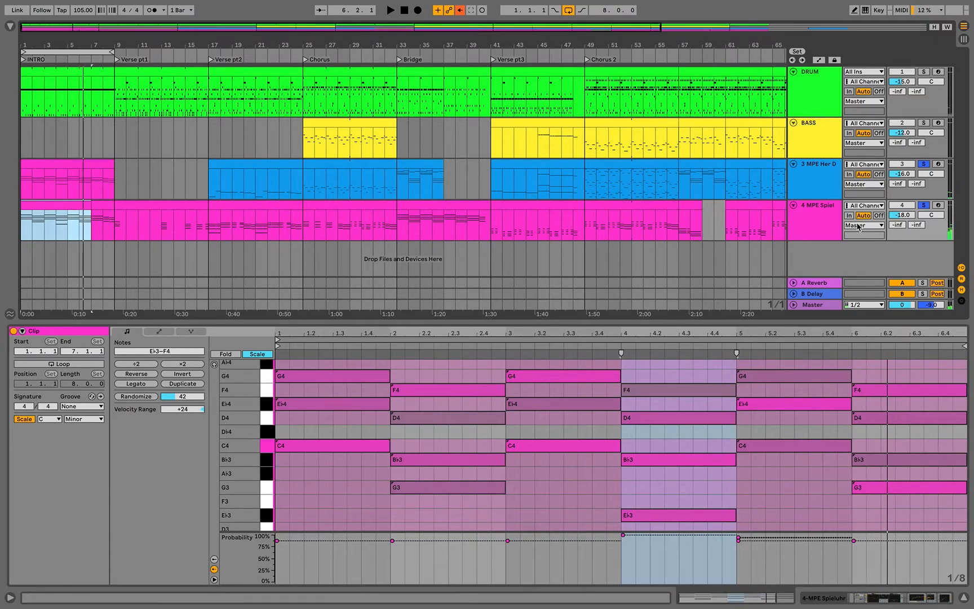
{"action": "left_click", "coordinate": [923, 205]}
{"action": "key", "text": "space"}
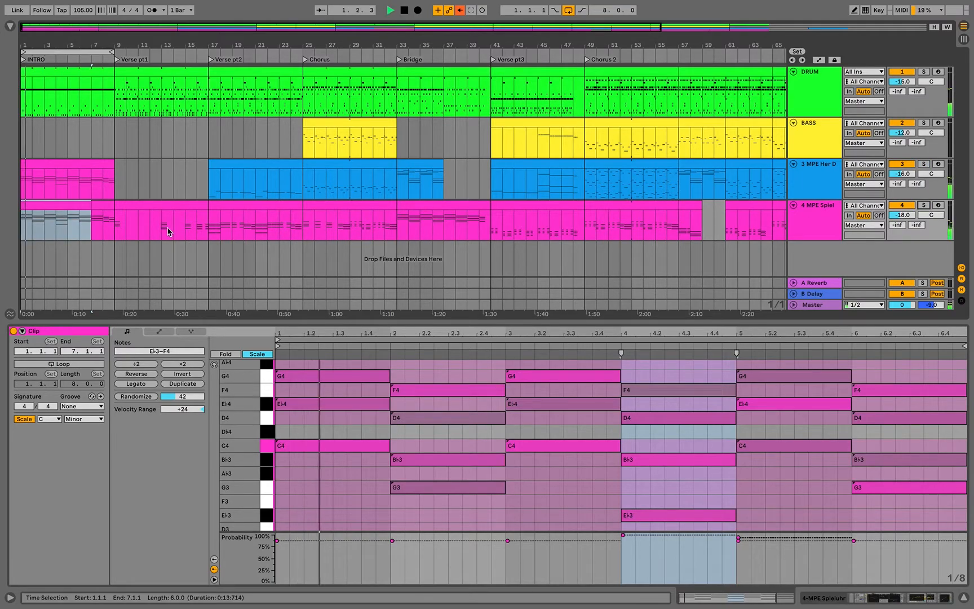
Store a MPE Her Desher Bass macro variation with Filter Cutoff 324 Hz, Unison 36 %, Sub -5.6 dB, Amp Sustain -3.0 dB and MPE Invert 62
{"action": "left_click", "coordinate": [54, 164]}
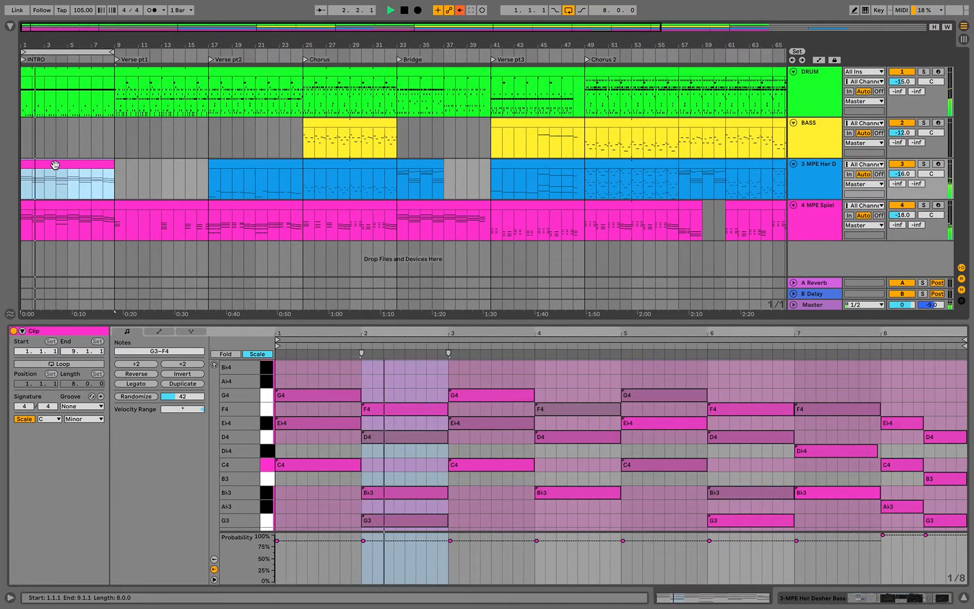
{"action": "key", "text": "shift+Tab"}
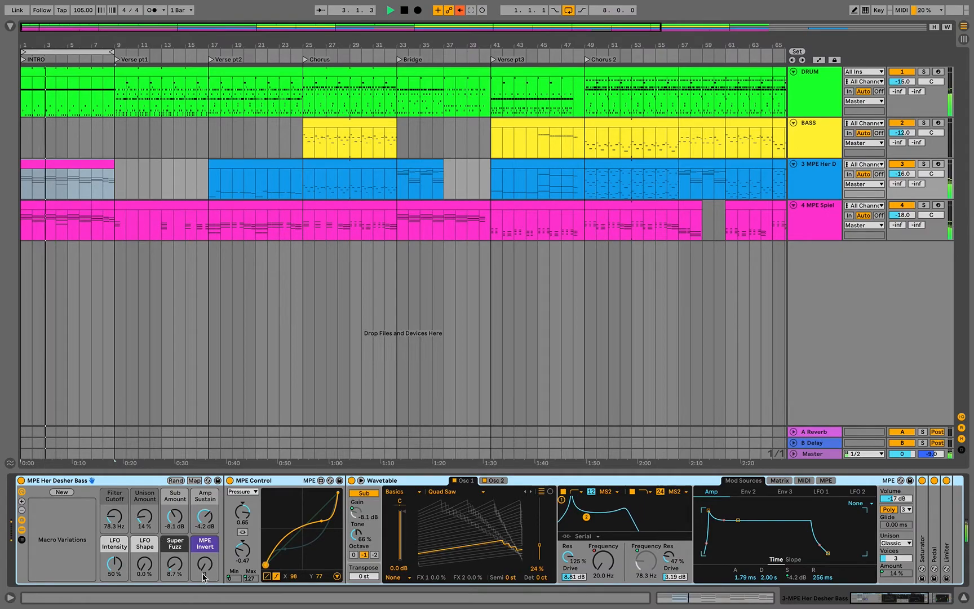
{"action": "left_click_drag", "start_coordinate": [175, 516], "coordinate": [145, 501]}
{"action": "left_click_drag", "start_coordinate": [205, 517], "coordinate": [205, 510]}
{"action": "left_click_drag", "start_coordinate": [204, 564], "coordinate": [205, 529]}
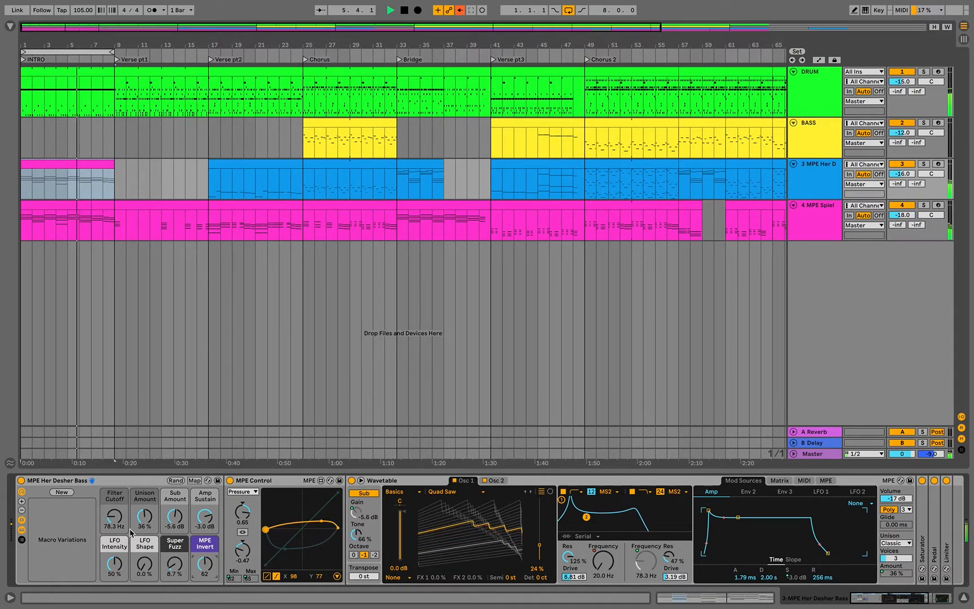
{"action": "left_click_drag", "start_coordinate": [115, 517], "coordinate": [115, 503]}
{"action": "left_click", "coordinate": [61, 492]}
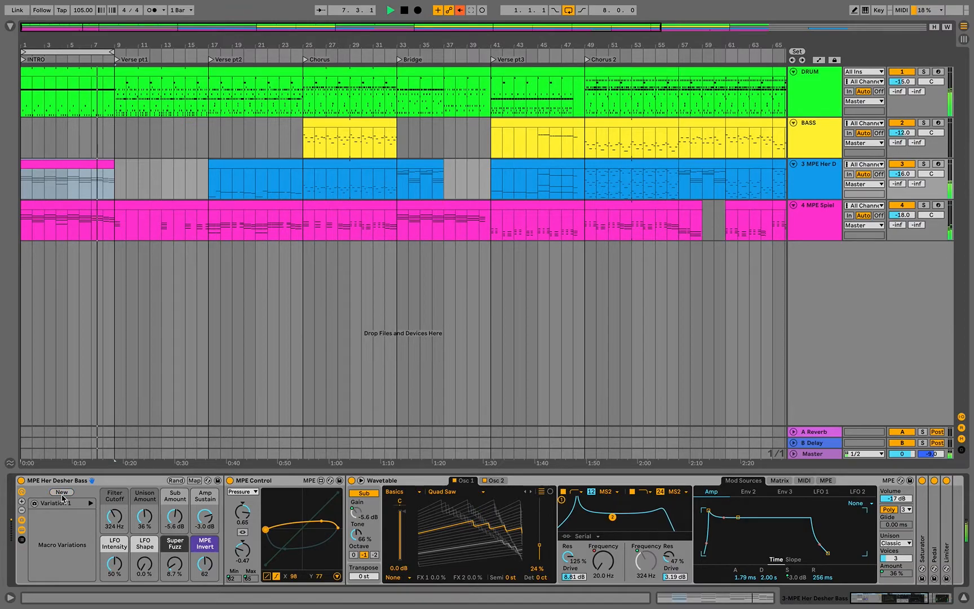
Store a second macro variation with Super Fuzz at 61 % and MPE Invert at 10, and lower Amp Sustain
{"action": "left_click_drag", "start_coordinate": [174, 564], "coordinate": [175, 531]}
{"action": "left_click_drag", "start_coordinate": [205, 565], "coordinate": [204, 592]}
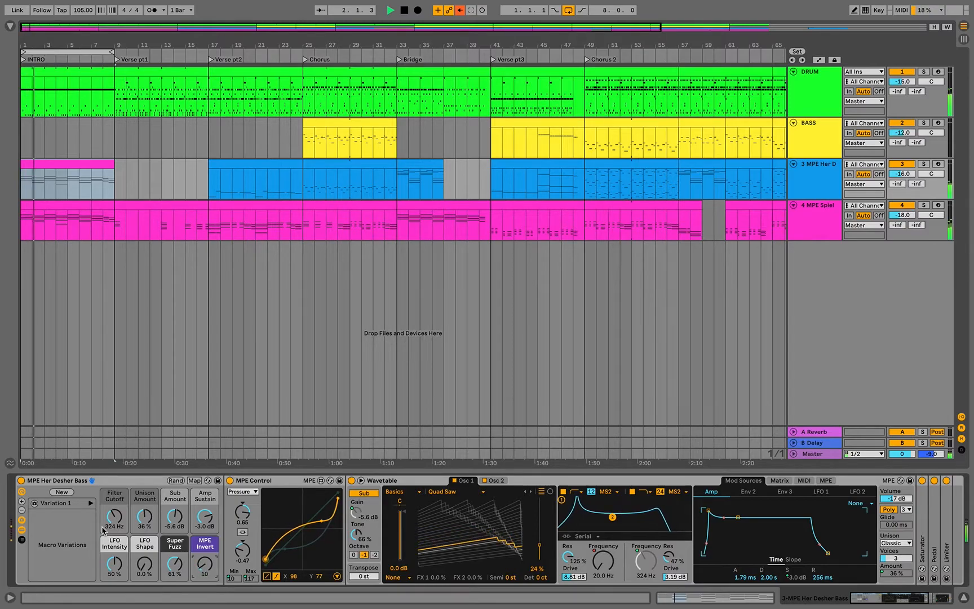
{"action": "left_click", "coordinate": [63, 492]}
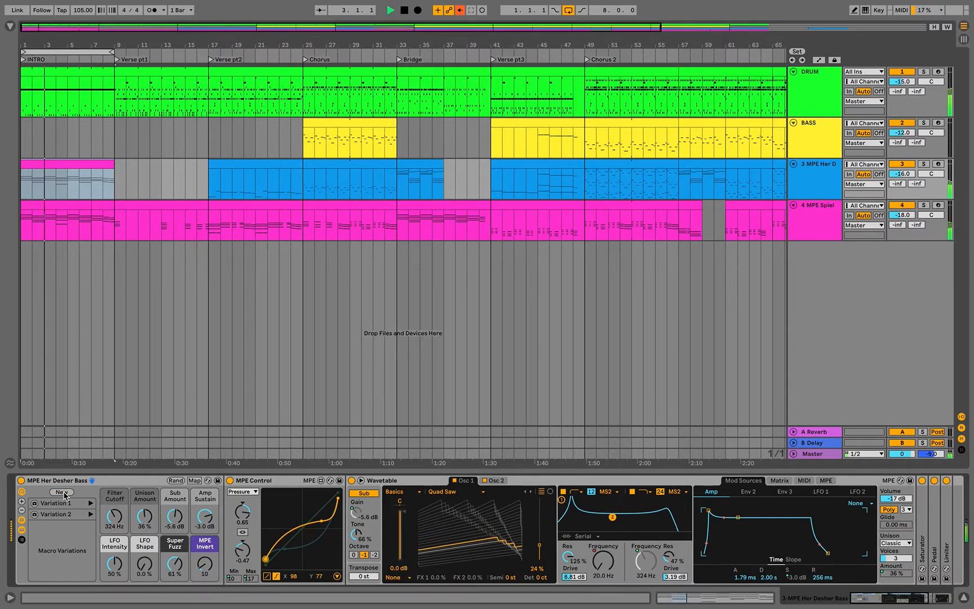
{"action": "left_click_drag", "start_coordinate": [205, 516], "coordinate": [204, 541]}
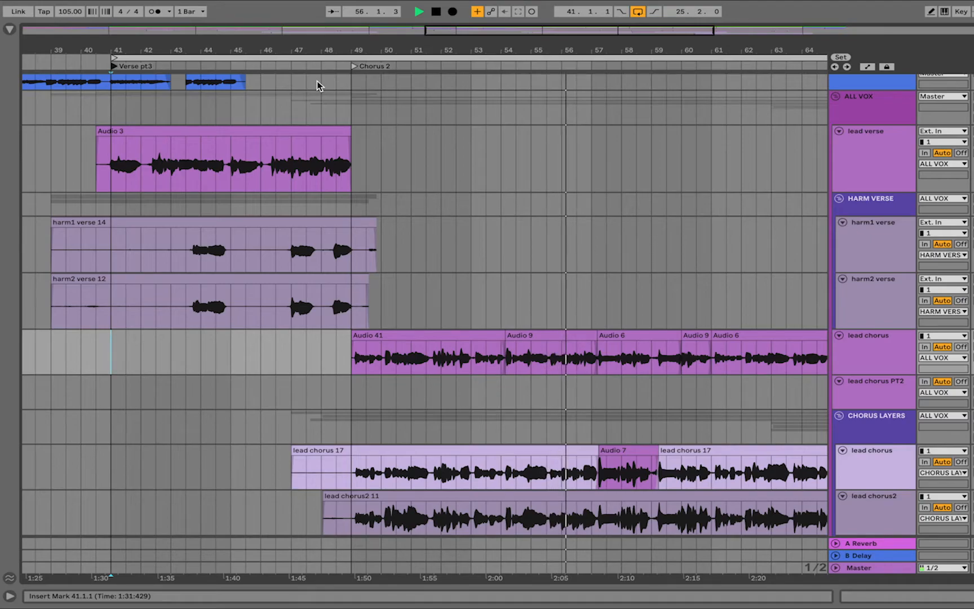
Stop playback and link the harm1 verse and harm2 verse tracks
{"action": "key", "text": "space"}
{"action": "scroll", "coordinate": [848, 217], "scroll_direction": "down", "scroll_amount": 1}
{"action": "left_click", "coordinate": [867, 223]}
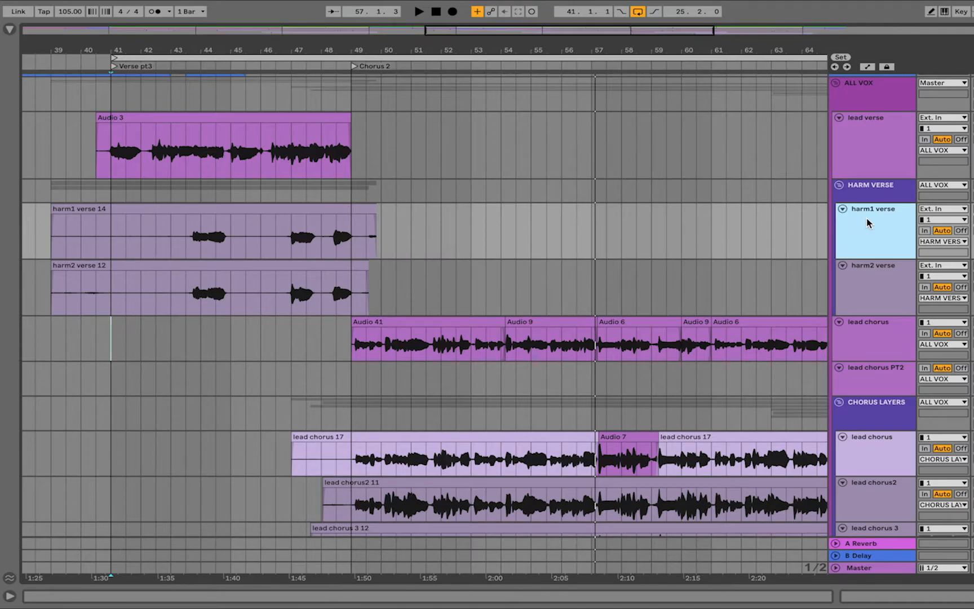
{"action": "left_click", "coordinate": [875, 266], "text": "shift"}
{"action": "right_click", "coordinate": [874, 269]}
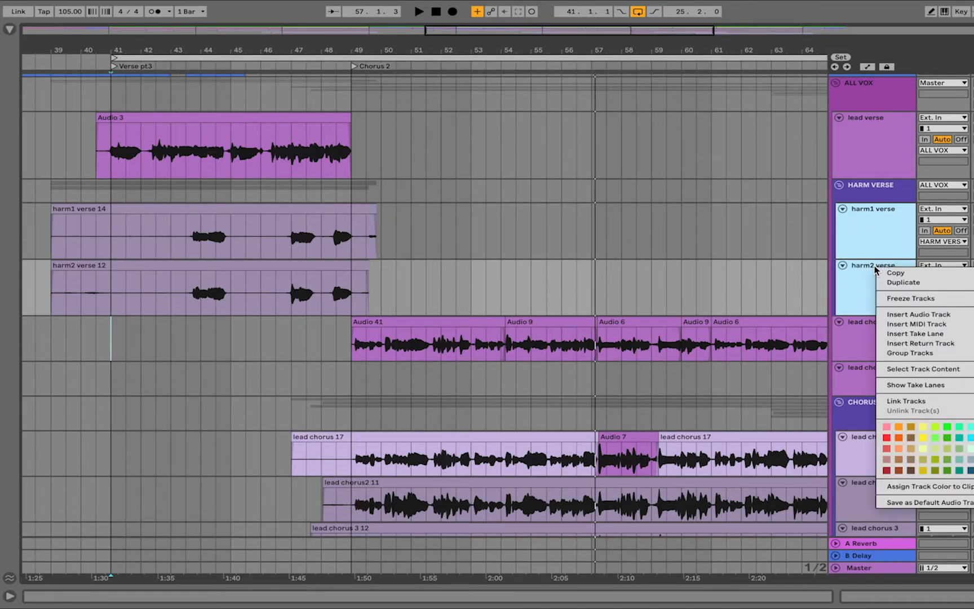
{"action": "left_click", "coordinate": [903, 400]}
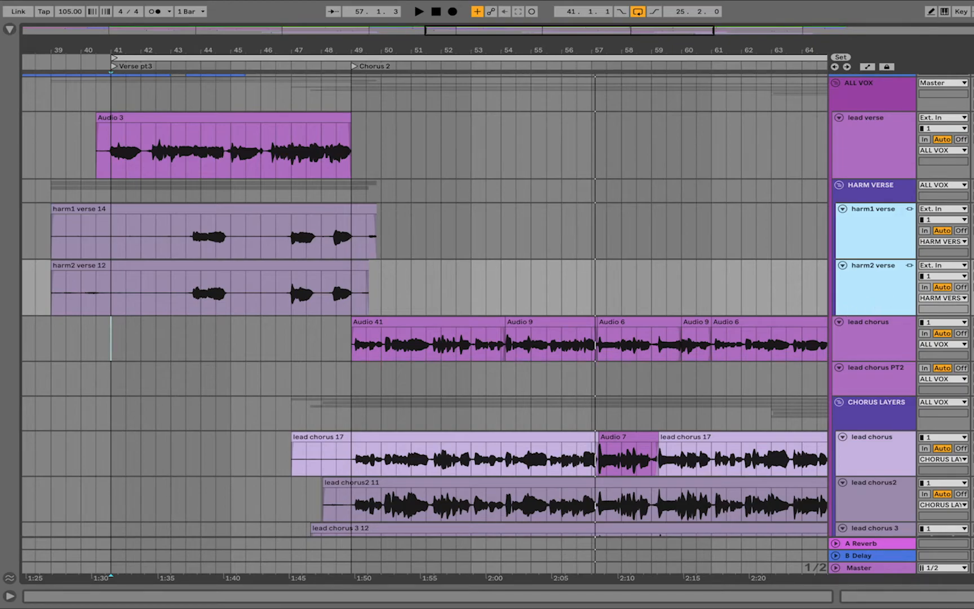
{"action": "left_click", "coordinate": [801, 228]}
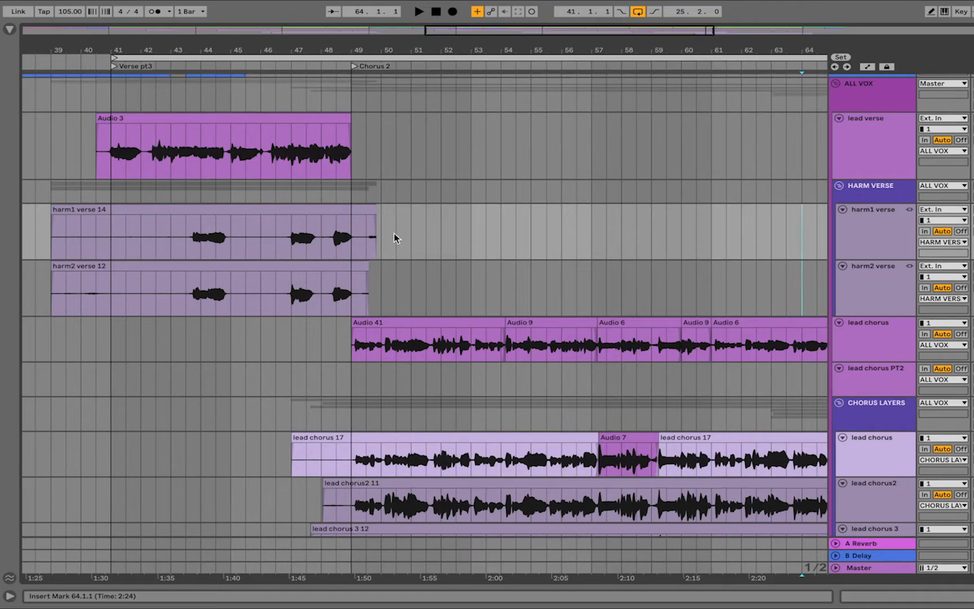
Delete the silent section from 45.1.3 to 46.4.1 in both linked harmony verse clips
{"action": "left_click", "coordinate": [289, 235]}
{"action": "key", "text": "plus"}
{"action": "key", "text": "plus"}
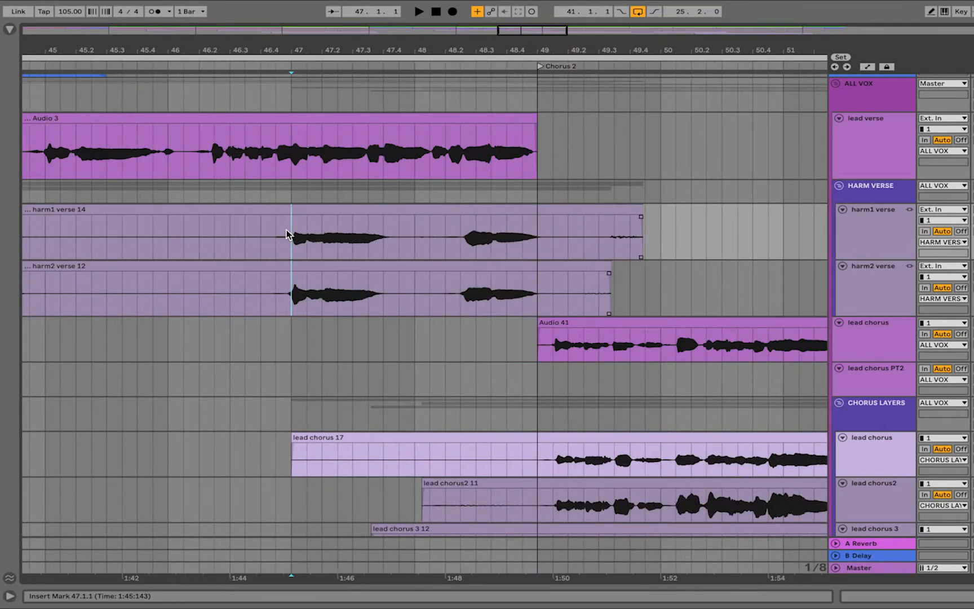
{"action": "scroll", "coordinate": [330, 244], "scroll_direction": "left", "scroll_amount": 5}
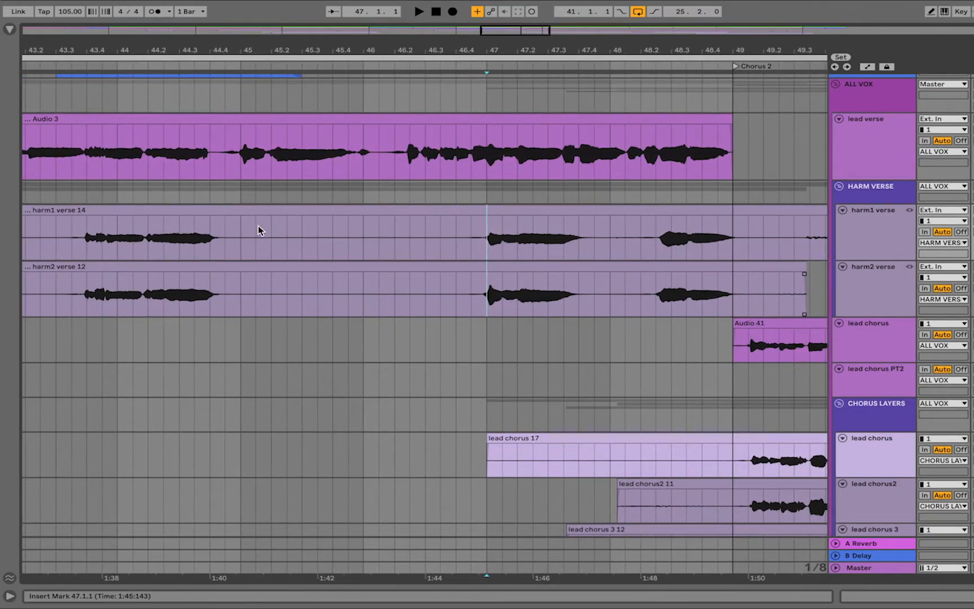
{"action": "left_click_drag", "start_coordinate": [257, 230], "coordinate": [446, 232]}
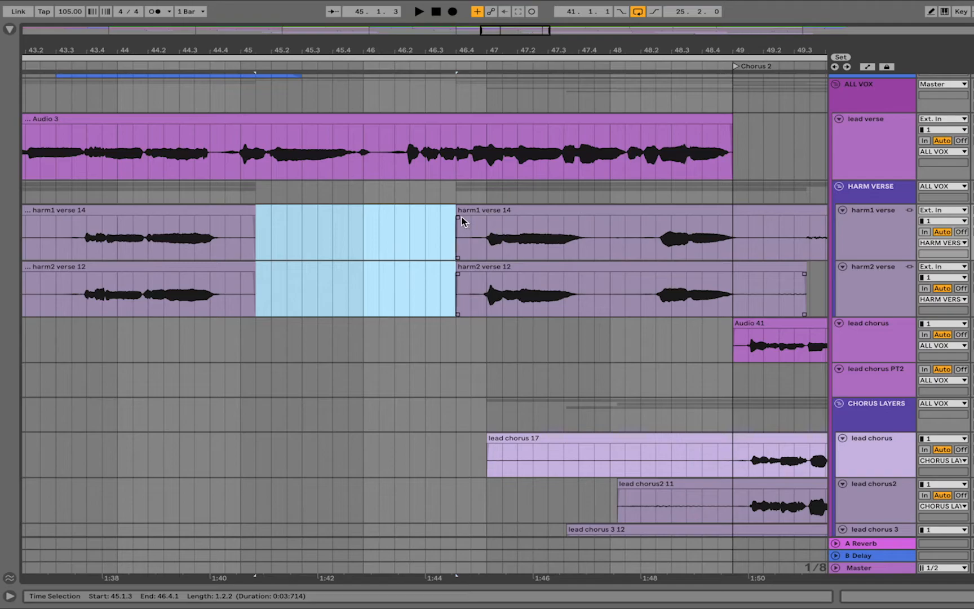
{"action": "key", "text": "Delete"}
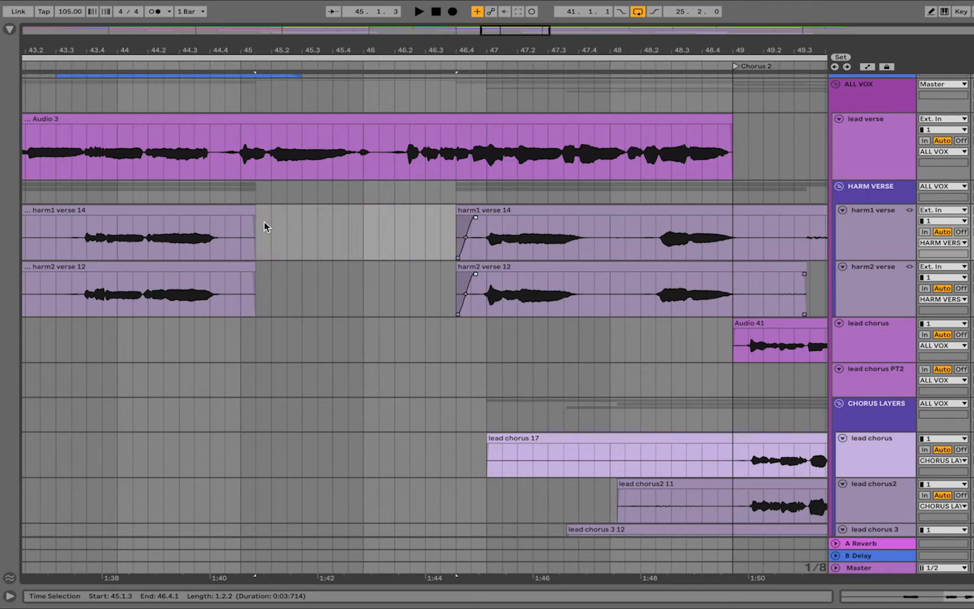
Add a short fade-out to both harmony verse clips where they end at 45.1.3
{"action": "left_click_drag", "start_coordinate": [252, 218], "coordinate": [233, 218]}
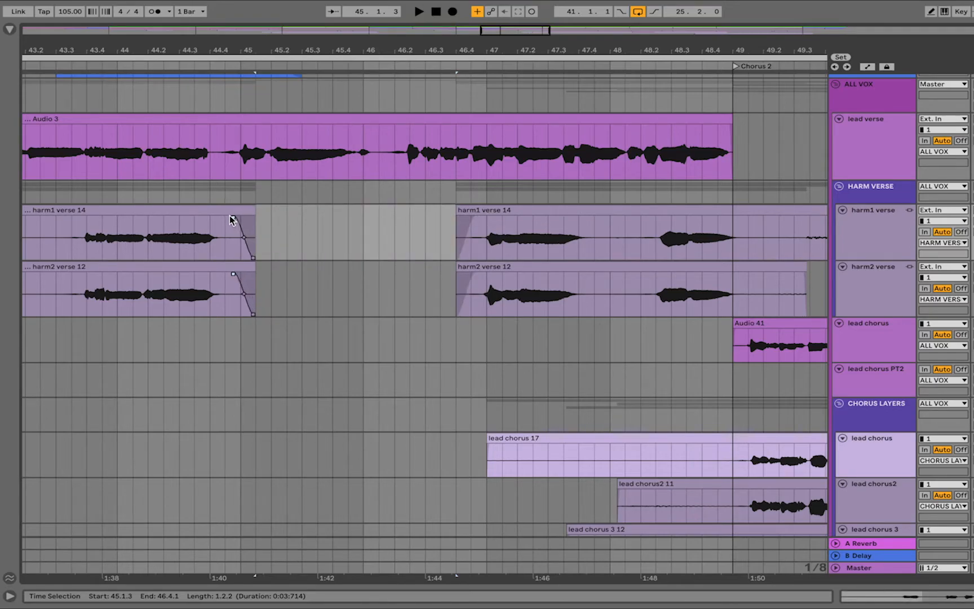
{"action": "scroll", "coordinate": [337, 251], "scroll_direction": "left", "scroll_amount": 3}
{"action": "scroll", "coordinate": [389, 254], "scroll_direction": "right", "scroll_amount": 8}
{"action": "scroll", "coordinate": [387, 248], "scroll_direction": "right", "scroll_amount": 2}
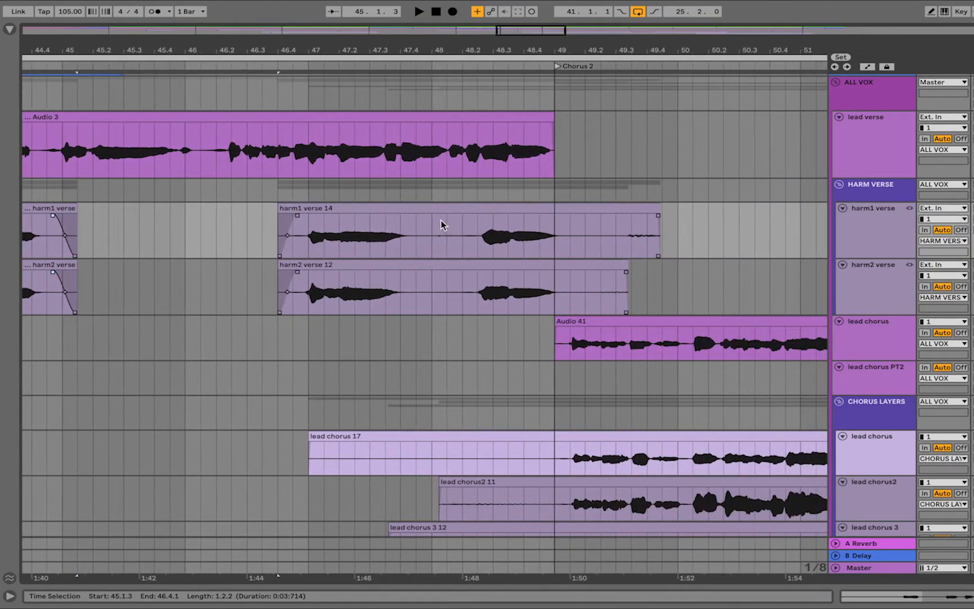
Delete the silent section from 48.1.1 to 48.2.3 in both linked harmony verse clips and fade the cut edge
{"action": "left_click_drag", "start_coordinate": [431, 221], "coordinate": [473, 226]}
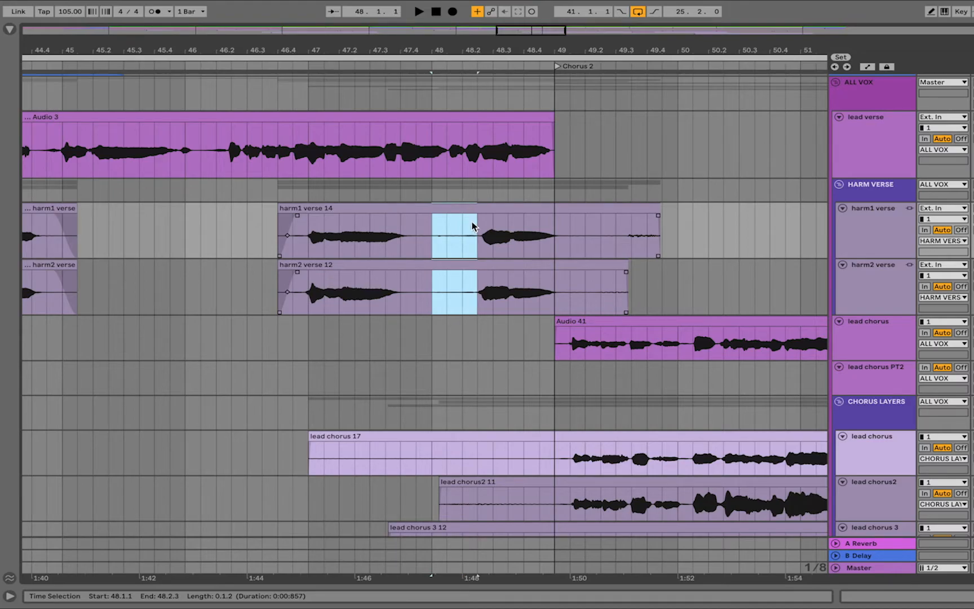
{"action": "key", "text": "ctrl+e"}
{"action": "key", "text": "Delete"}
{"action": "left_click_drag", "start_coordinate": [431, 216], "coordinate": [486, 214]}
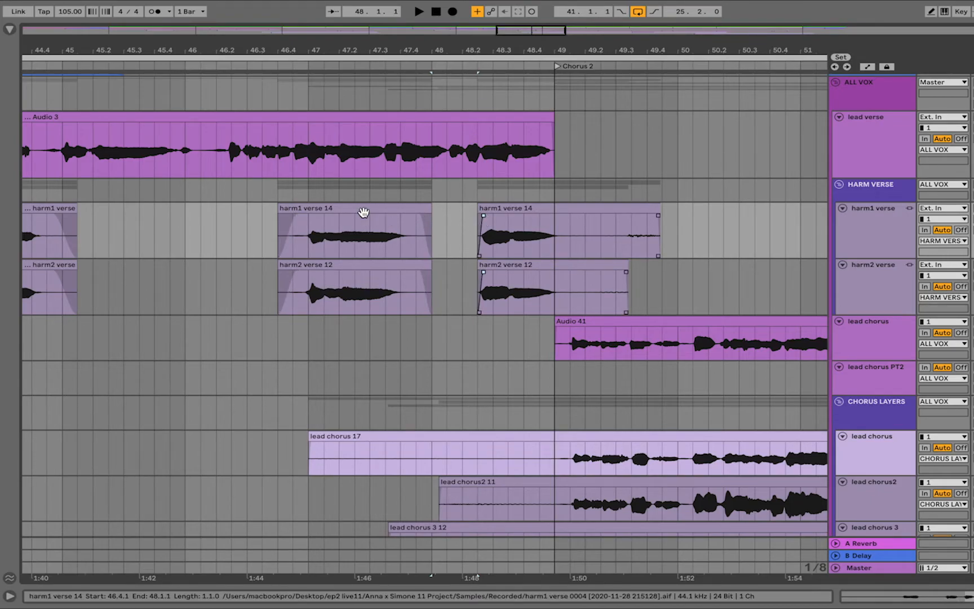
Consolidate all harmony verse clips in both linked tracks and trim the results to run from 43.3.1 to 49.3.1
{"action": "key", "text": "minus"}
{"action": "key", "text": "minus"}
{"action": "left_click", "coordinate": [329, 209]}
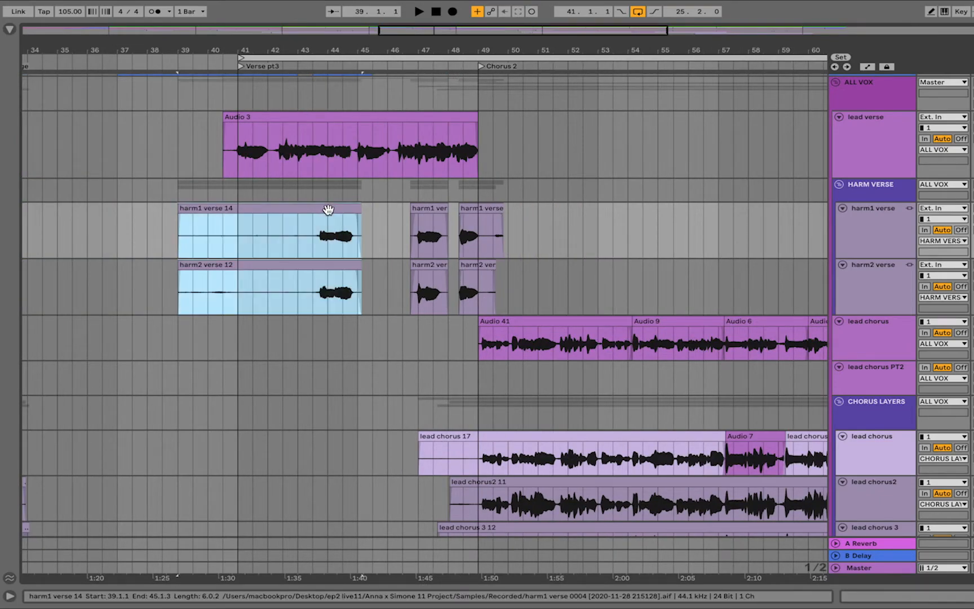
{"action": "left_click", "coordinate": [488, 210], "text": "shift"}
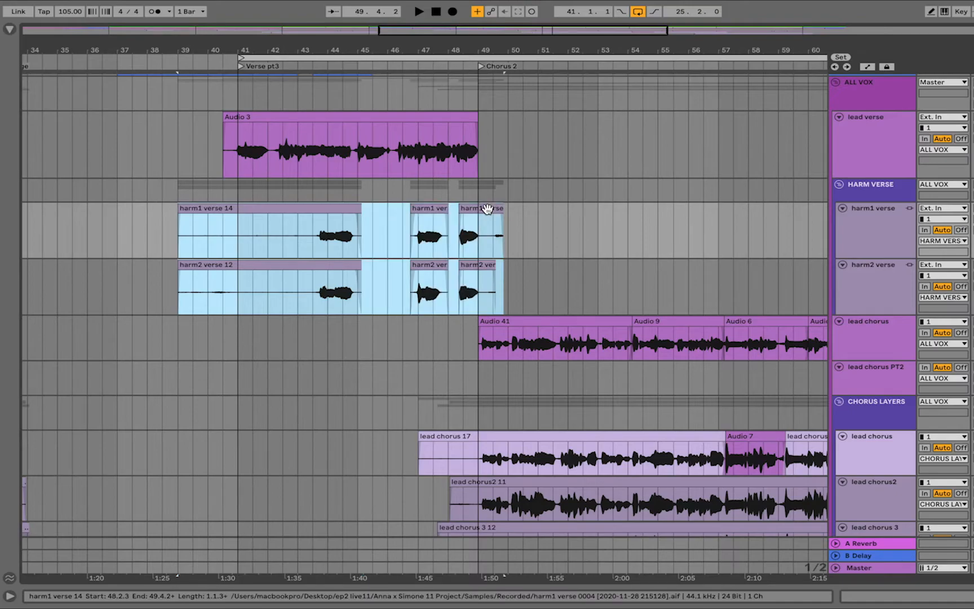
{"action": "right_click", "coordinate": [488, 209]}
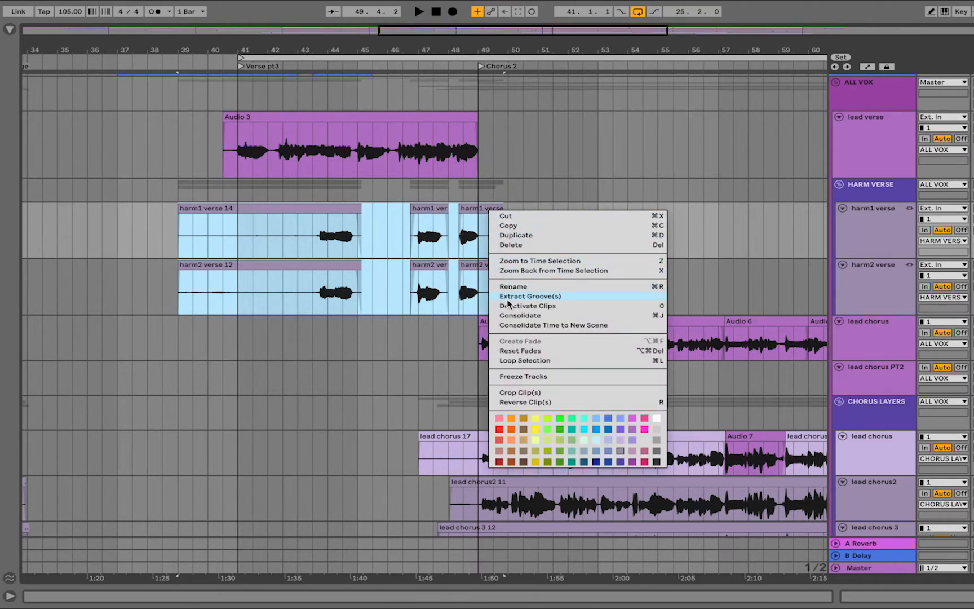
{"action": "left_click", "coordinate": [511, 315]}
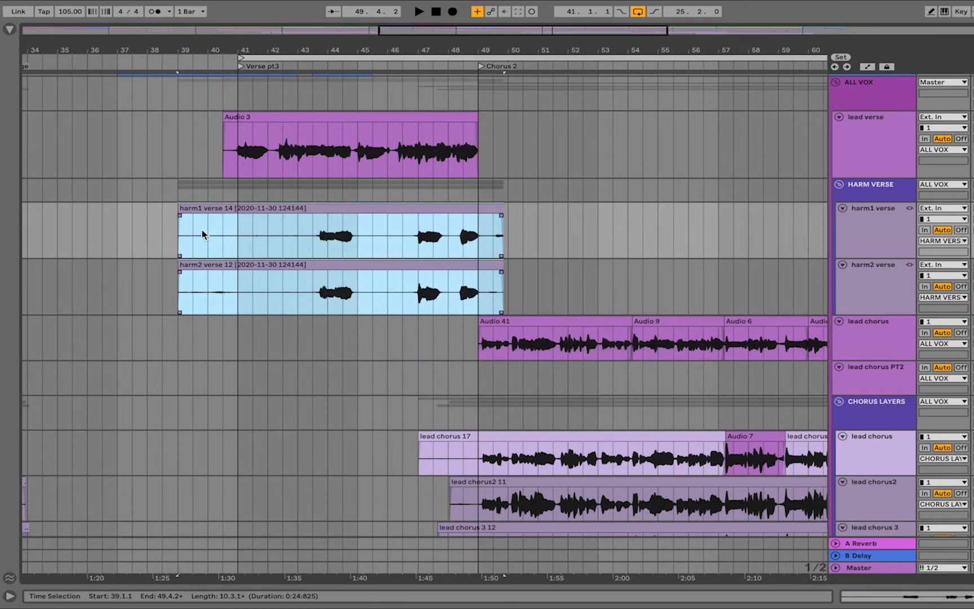
{"action": "left_click_drag", "start_coordinate": [179, 209], "coordinate": [319, 213]}
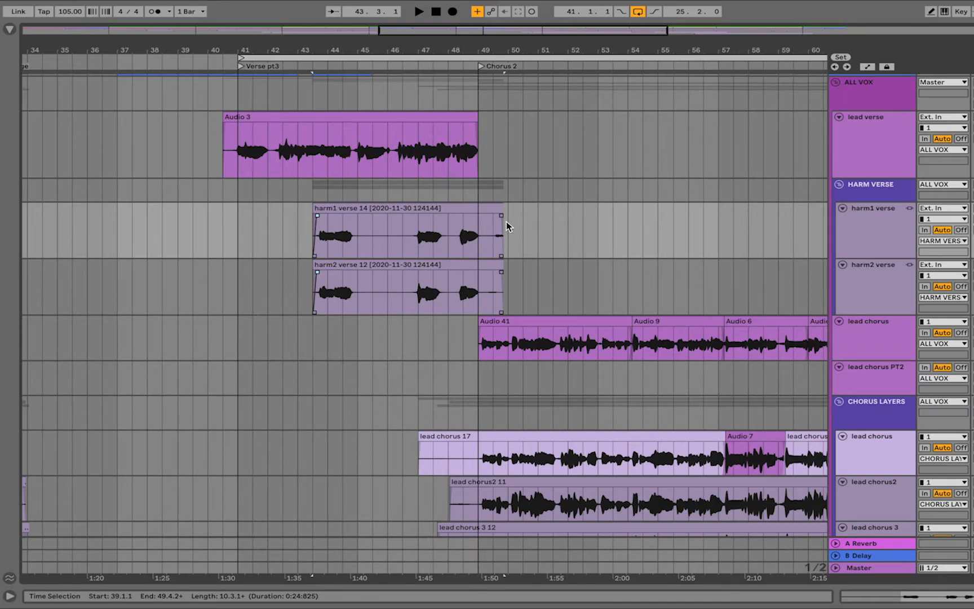
{"action": "mouse_move", "coordinate": [500, 212]}
{"action": "left_mouse_down"}
{"action": "mouse_move", "coordinate": [493, 222]}
{"action": "mouse_move", "coordinate": [483, 213]}
{"action": "left_mouse_up"}
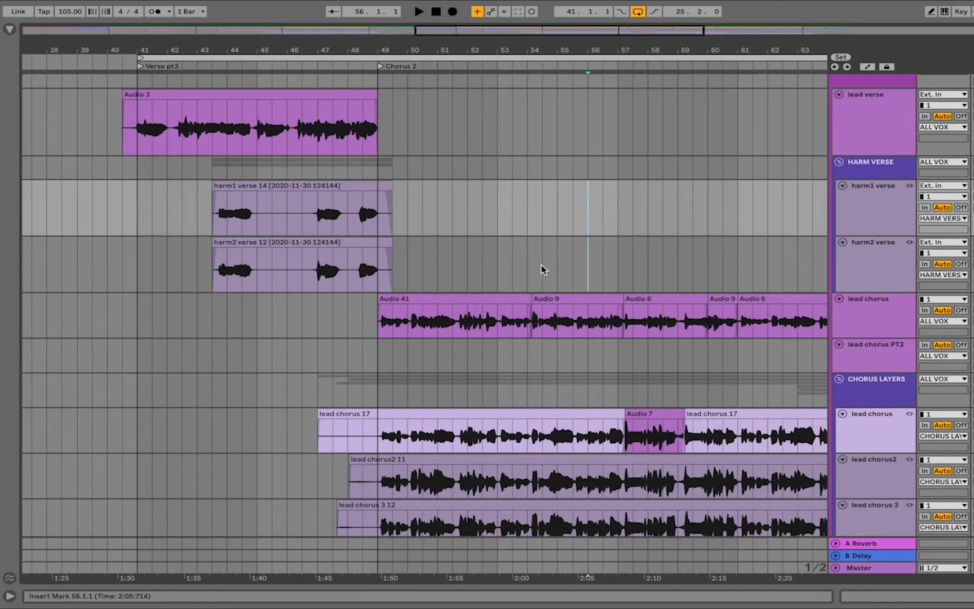
Set both harmony clips to Complex Pro warping, transpose them -12 st, and audition them
{"action": "double_click", "coordinate": [353, 195]}
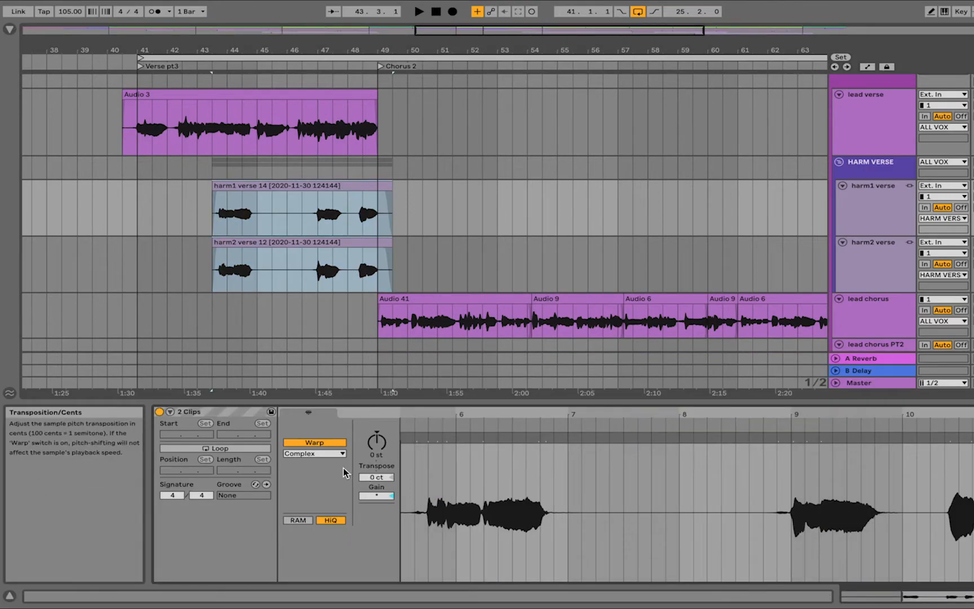
{"action": "left_click", "coordinate": [333, 454]}
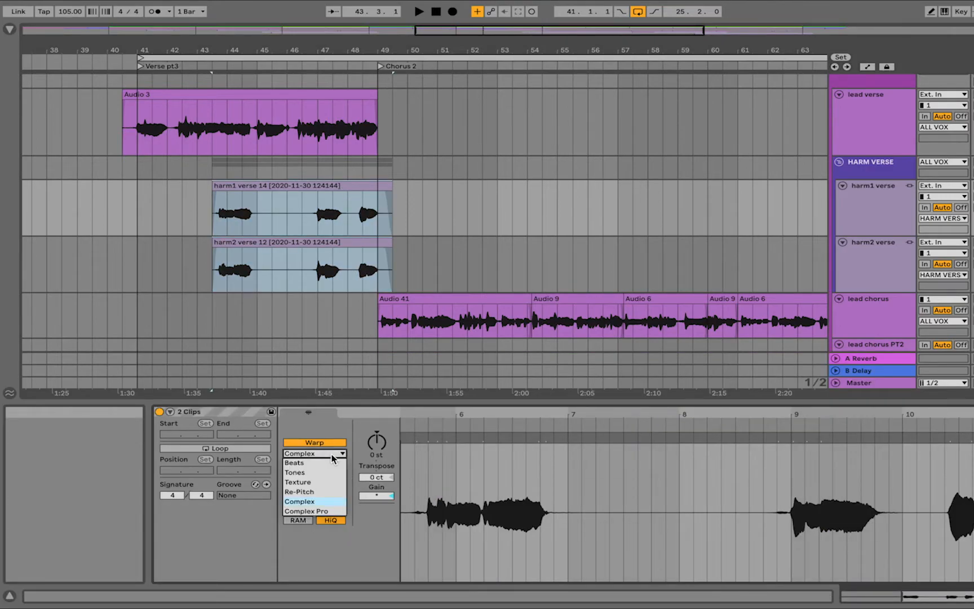
{"action": "left_click", "coordinate": [325, 513]}
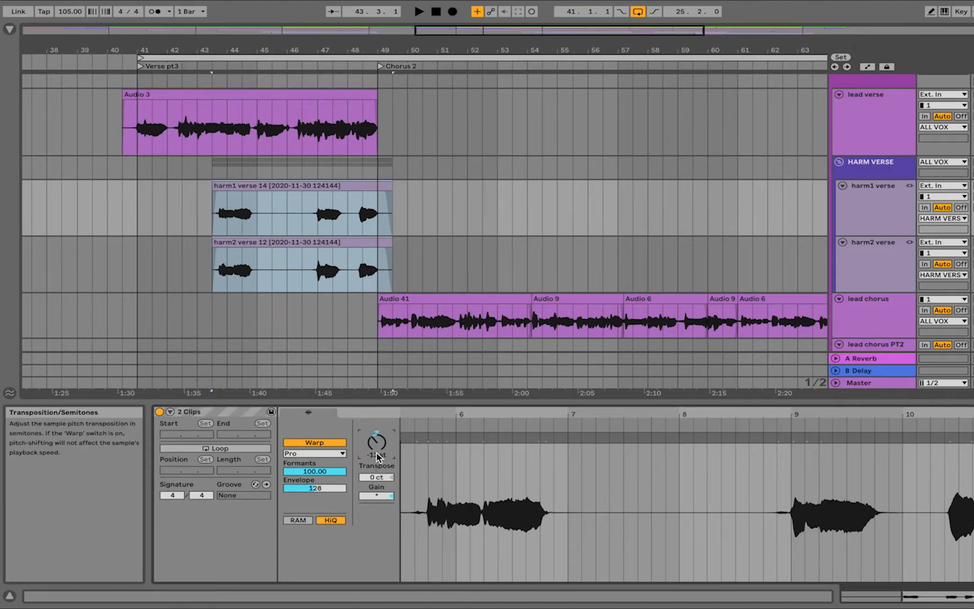
{"action": "key", "text": "space"}
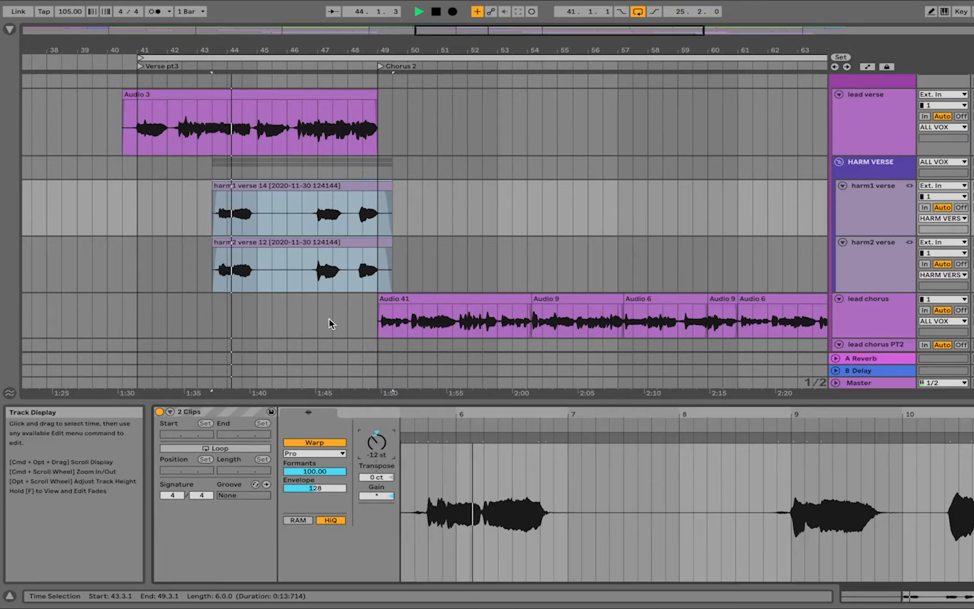
{"action": "key", "text": "space"}
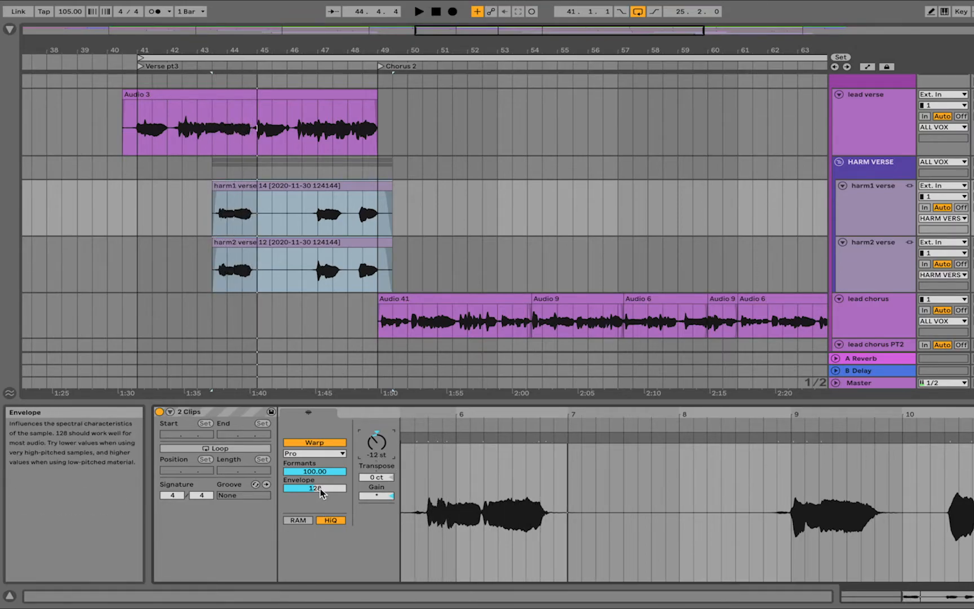
Set Formants to 23.44 and Envelope to 77 for both harmony clips and audition the change
{"action": "key", "text": "space"}
{"action": "left_click_drag", "start_coordinate": [321, 472], "coordinate": [321, 526]}
{"action": "left_click_drag", "start_coordinate": [315, 488], "coordinate": [315, 509]}
{"action": "key", "text": "space"}
{"action": "key", "text": "space"}
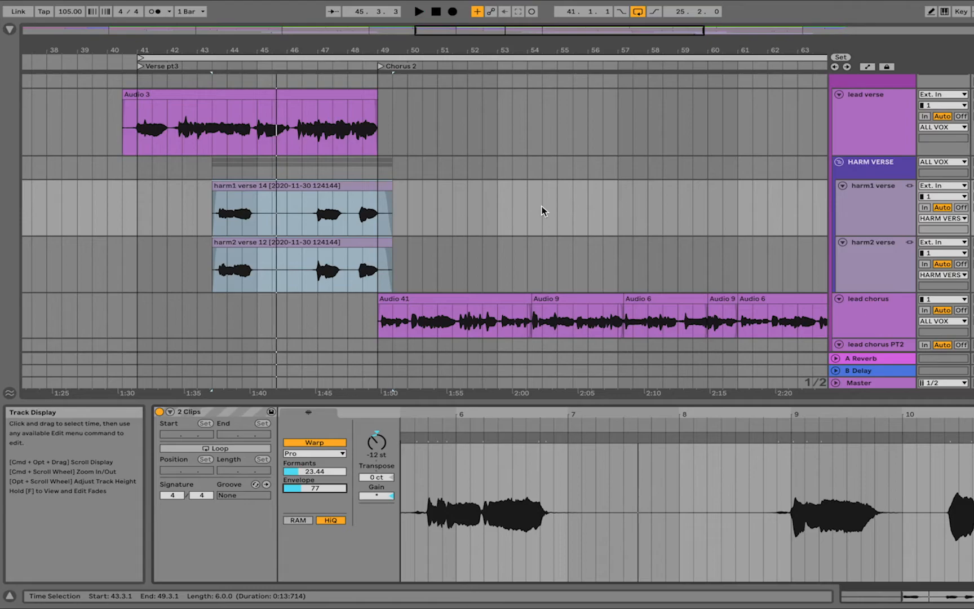
{"action": "key", "text": "space"}
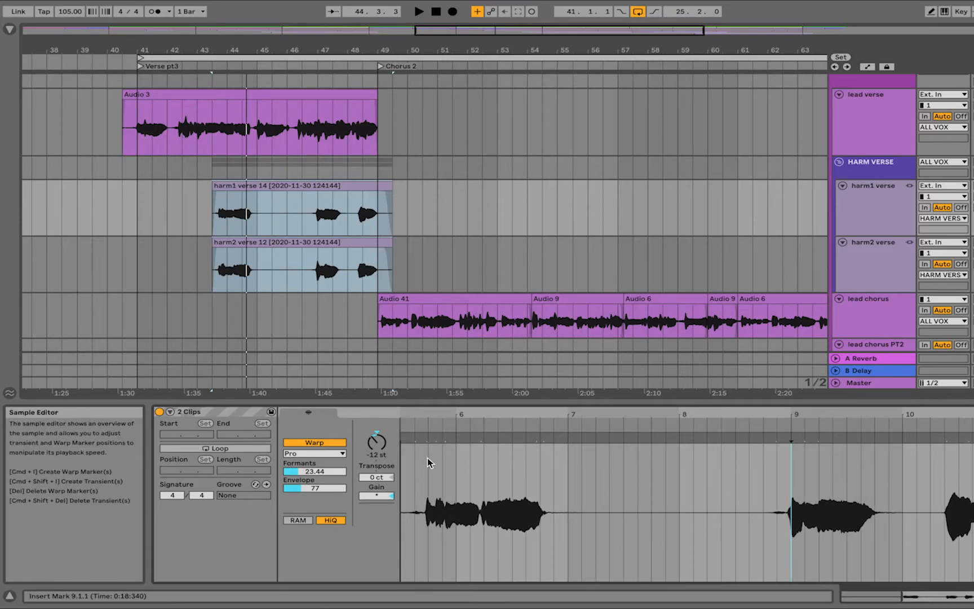
Add warp markers to both harmony clips at the vocal onsets near 5.4.1 and 9.1.1 and adjust their timing
{"action": "double_click", "coordinate": [426, 437]}
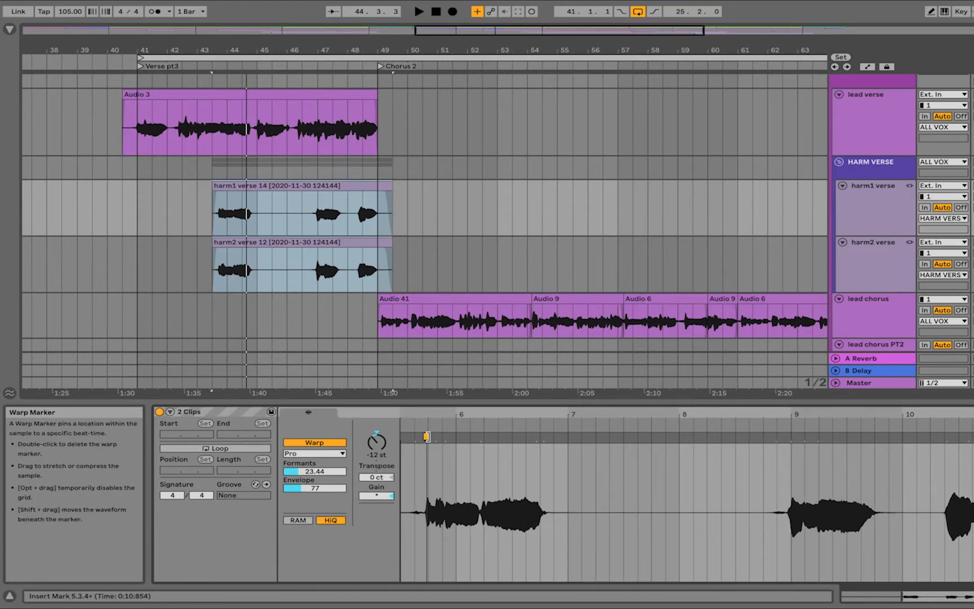
{"action": "mouse_move", "coordinate": [427, 436]}
{"action": "left_mouse_down"}
{"action": "mouse_move", "coordinate": [496, 436]}
{"action": "mouse_move", "coordinate": [431, 436]}
{"action": "left_mouse_up"}
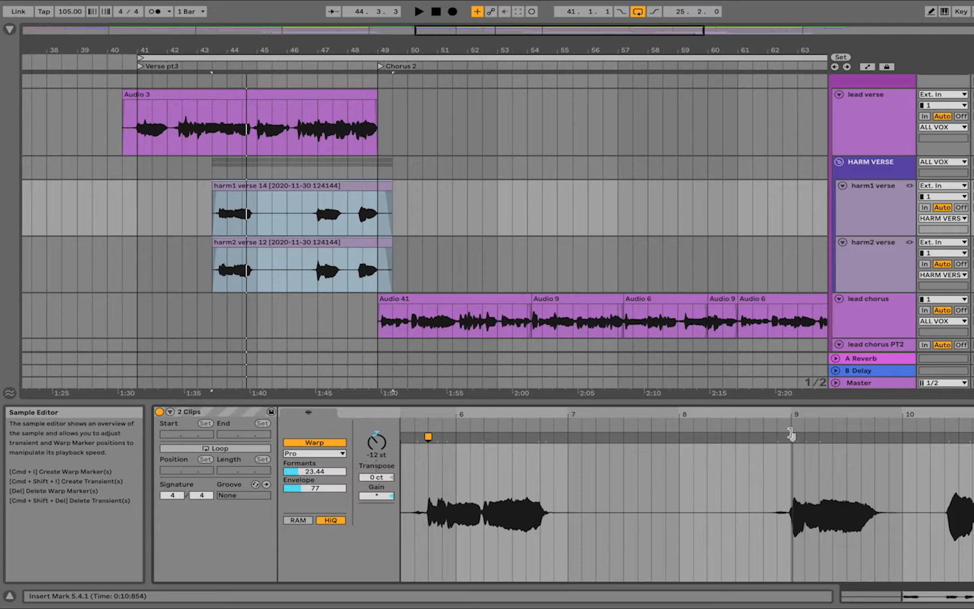
{"action": "mouse_move", "coordinate": [793, 436]}
{"action": "left_mouse_down"}
{"action": "mouse_move", "coordinate": [833, 437]}
{"action": "mouse_move", "coordinate": [797, 438]}
{"action": "left_mouse_up"}
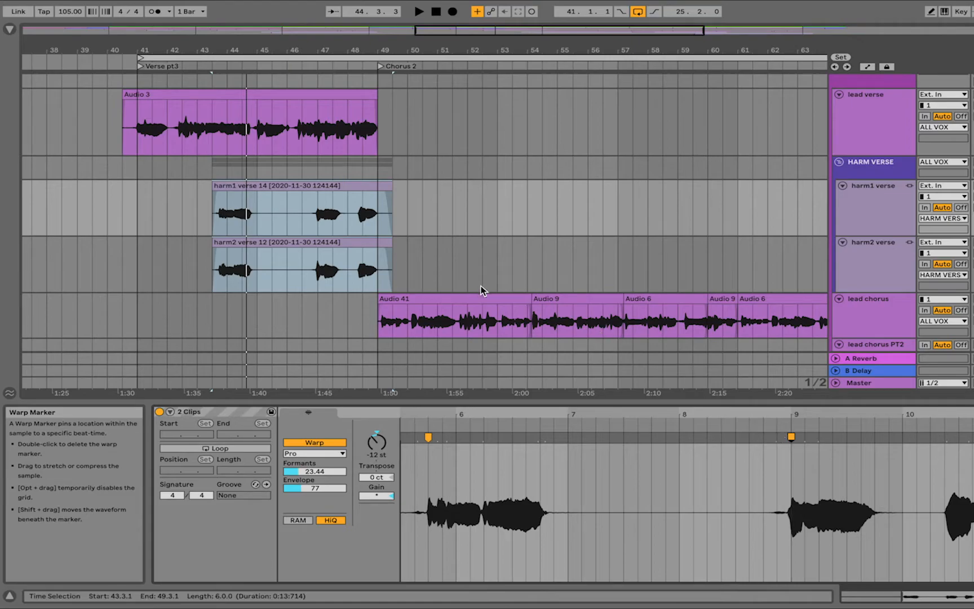
Try shifting both linked harmony verse clips together to a slightly later position in the arrangement
{"action": "left_click", "coordinate": [448, 208]}
{"action": "left_click", "coordinate": [322, 187]}
{"action": "left_click_drag", "start_coordinate": [310, 188], "coordinate": [332, 191]}
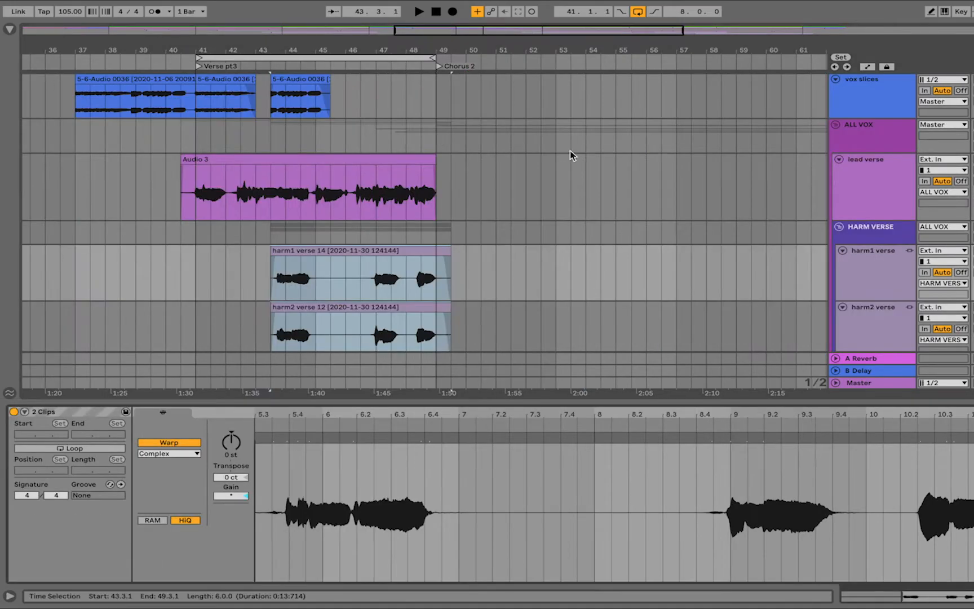
Add the Phaser-Flanger audio effect from Pitch & Modulation to the lead verse track
{"action": "left_click", "coordinate": [852, 188]}
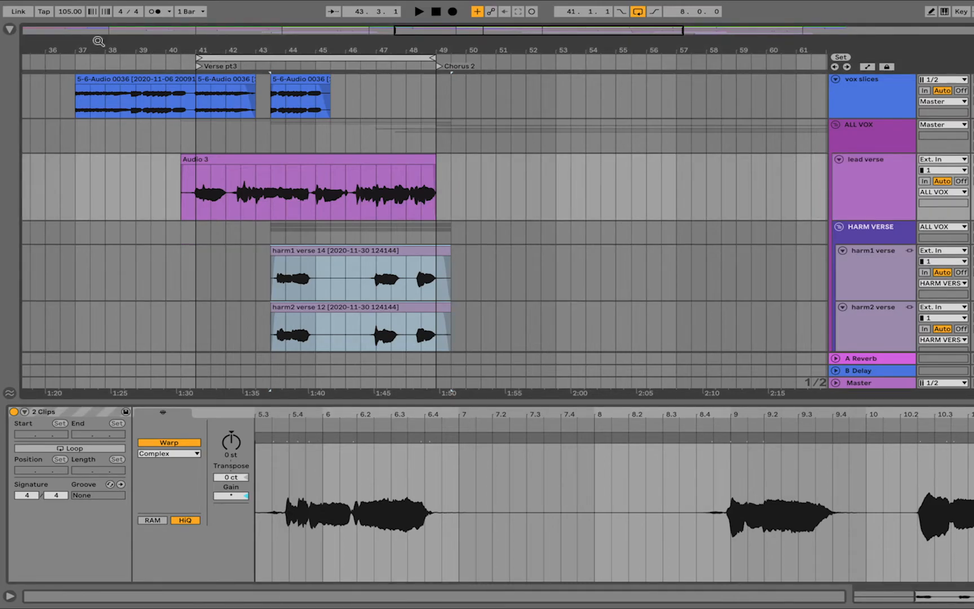
{"action": "left_click", "coordinate": [10, 29]}
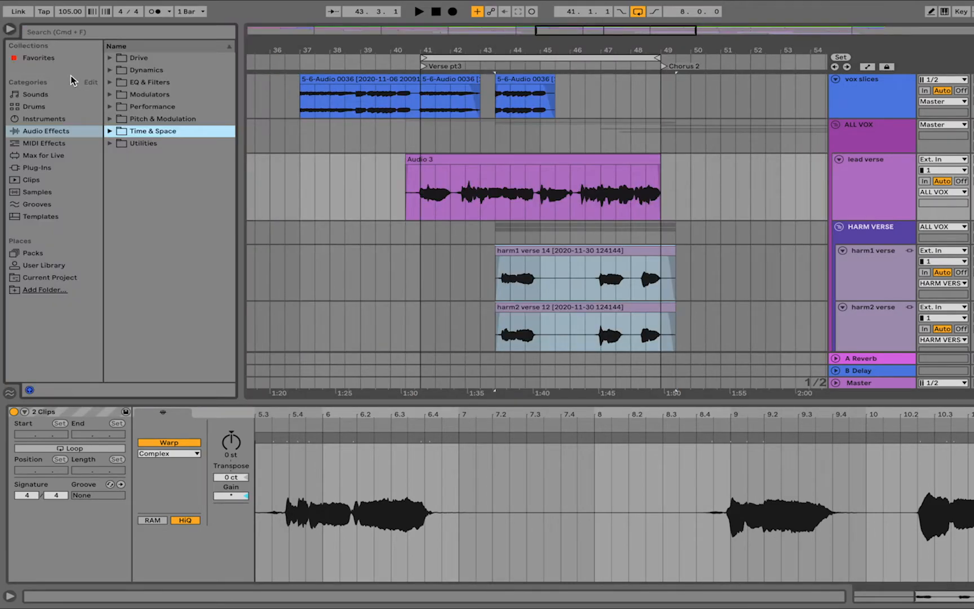
{"action": "left_click", "coordinate": [111, 119]}
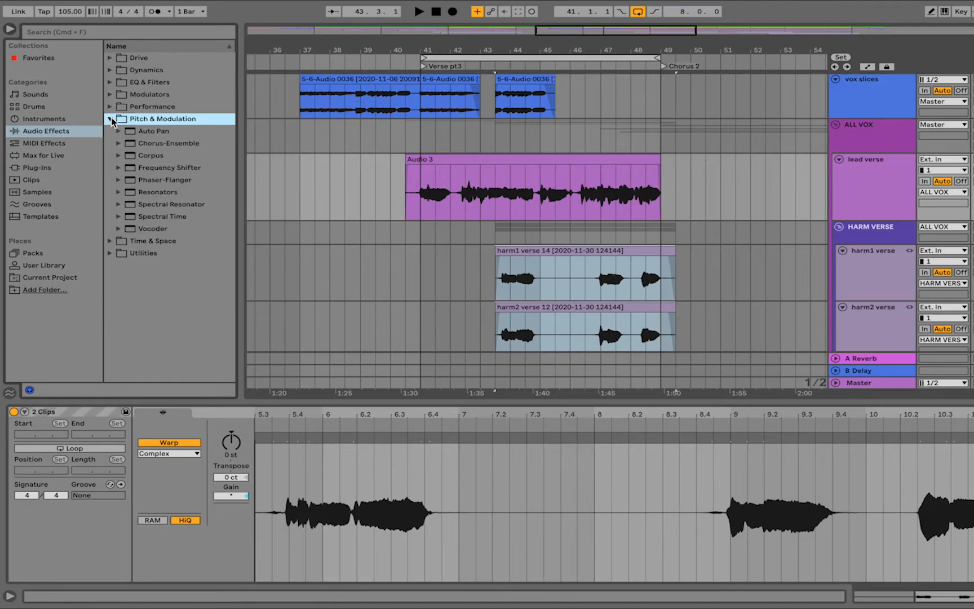
{"action": "left_click_drag", "start_coordinate": [150, 180], "coordinate": [681, 192]}
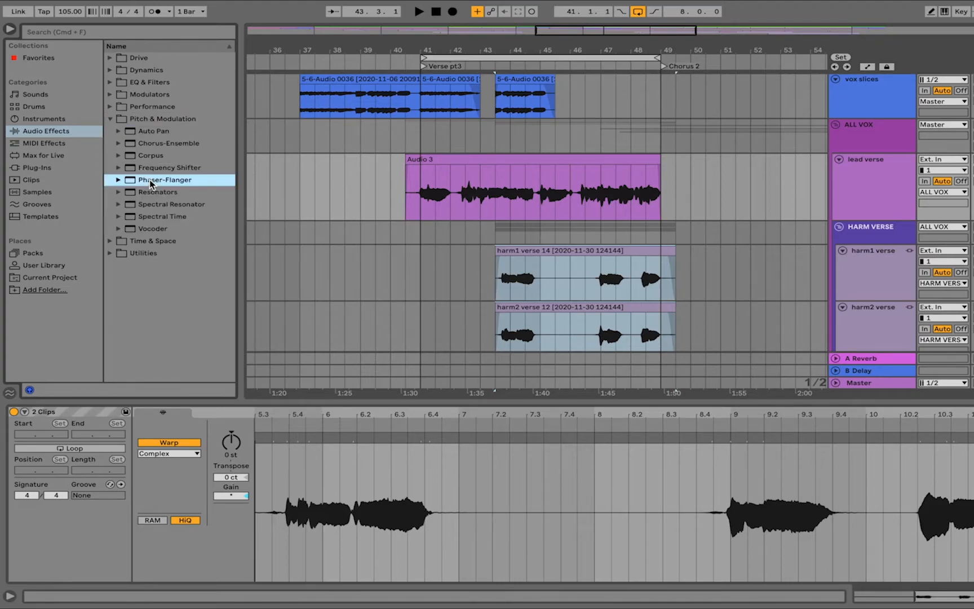
{"action": "left_click_drag", "start_coordinate": [889, 186], "coordinate": [888, 188]}
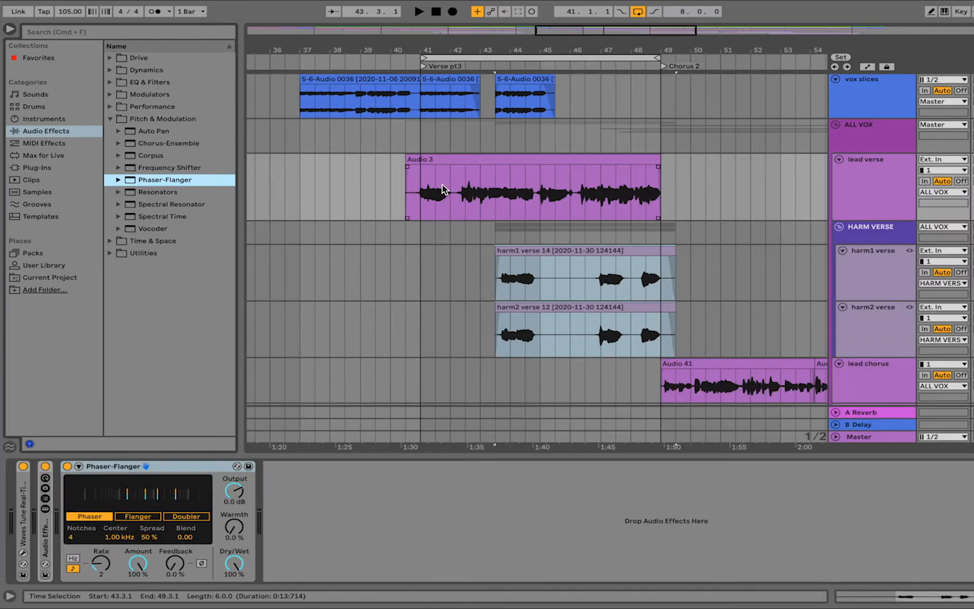
Select the lead verse from 41.1.1 to 49.1.1, turn looping off, and play the selection
{"action": "left_click_drag", "start_coordinate": [421, 179], "coordinate": [646, 193]}
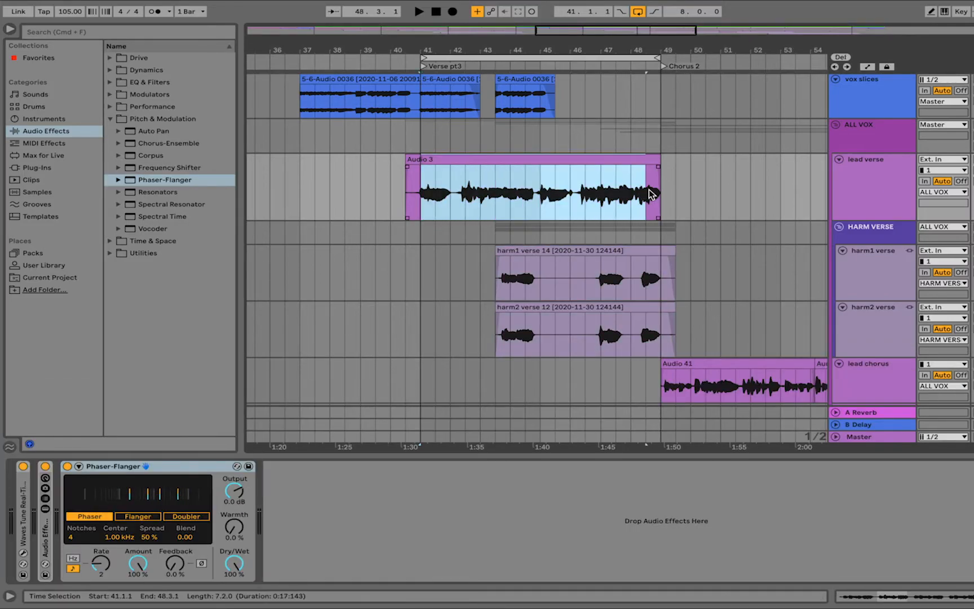
{"action": "key", "text": "super+l"}
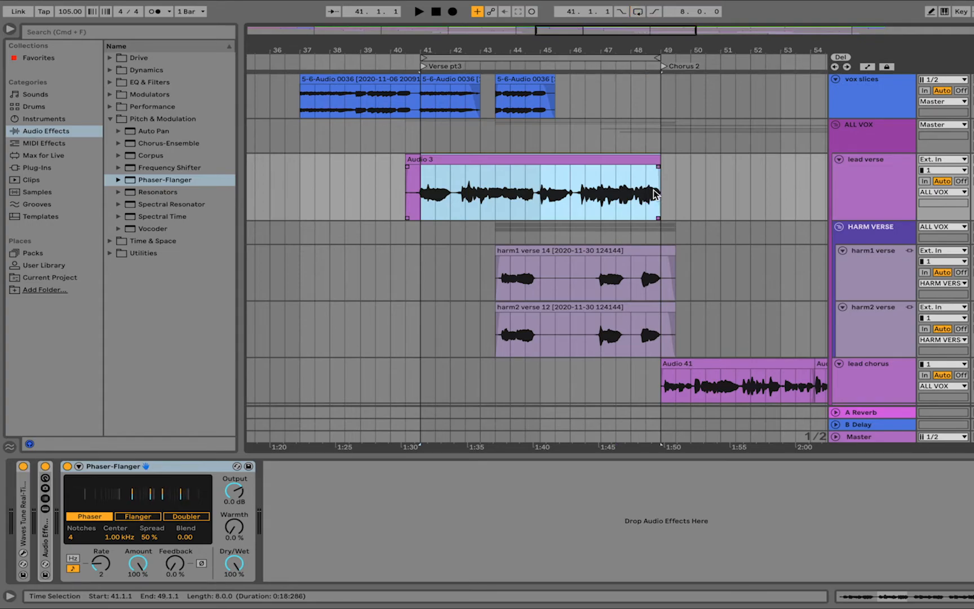
{"action": "key", "text": "space"}
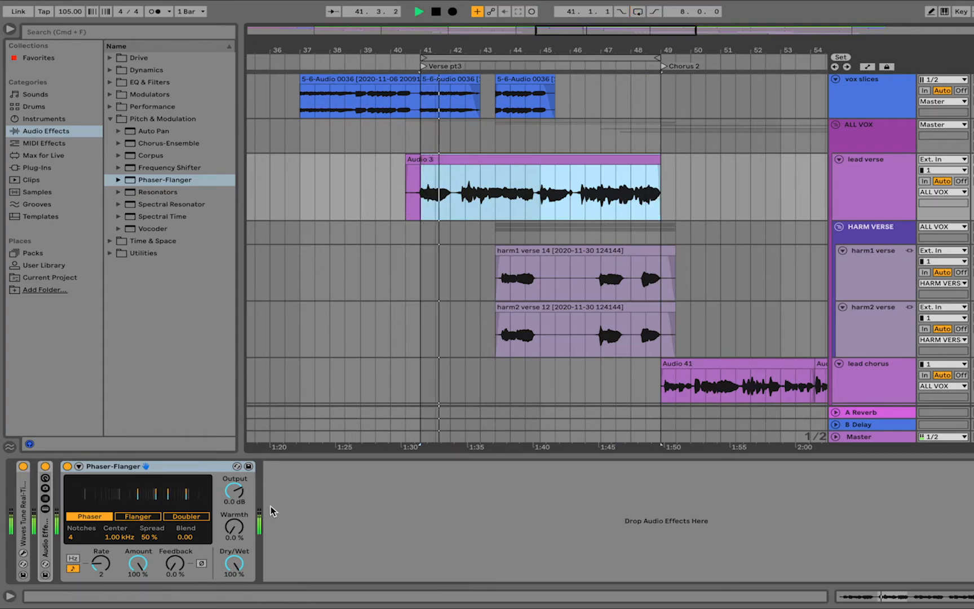
Try Flanger mode, and set up Doubler mode with Amount 49 %, Feedback 11 %, Warmth 22 % and Dry/Wet 29 %
{"action": "left_click", "coordinate": [141, 517]}
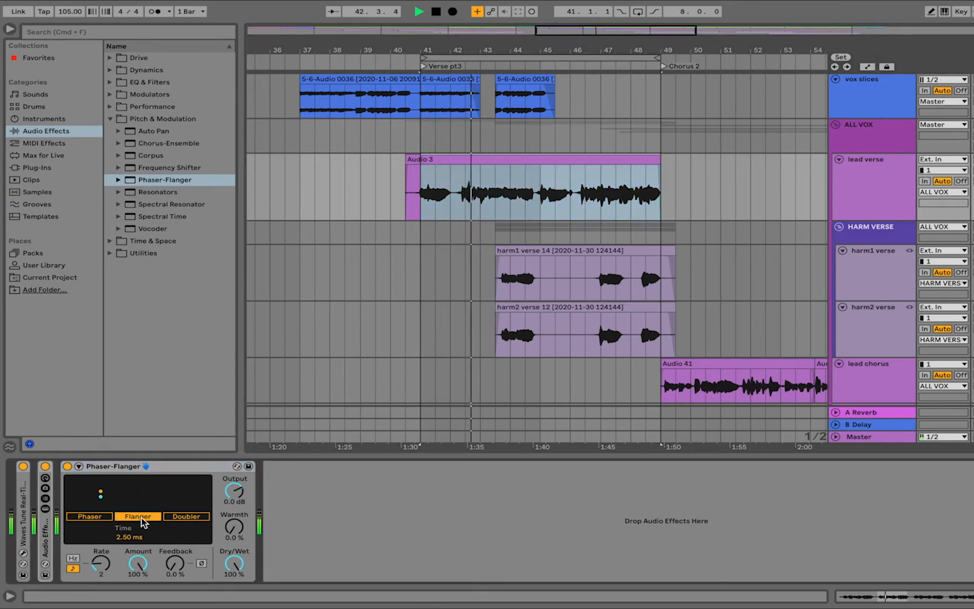
{"action": "left_click", "coordinate": [182, 515]}
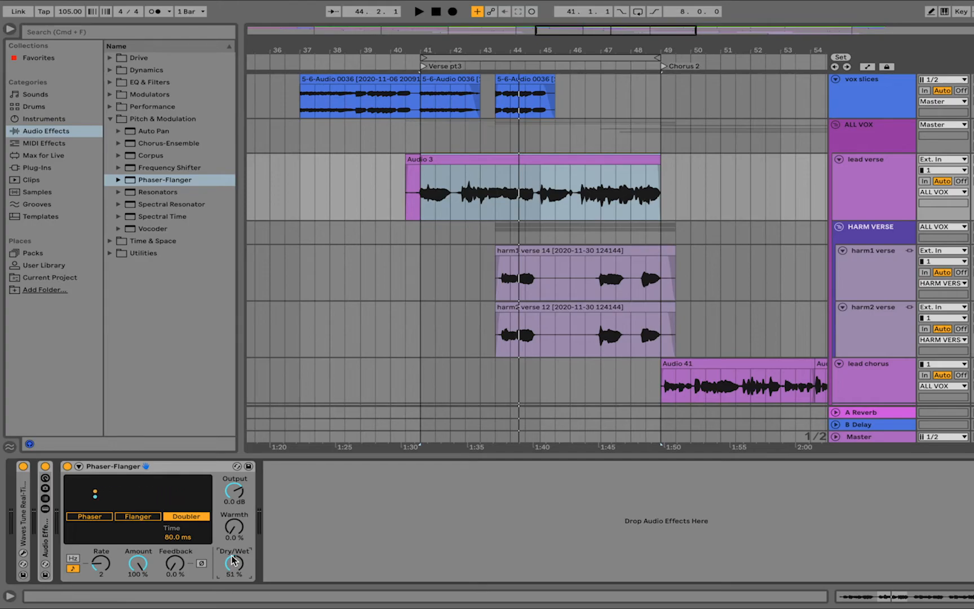
{"action": "key", "text": "space"}
{"action": "left_click_drag", "start_coordinate": [139, 563], "coordinate": [140, 588]}
{"action": "left_click_drag", "start_coordinate": [234, 564], "coordinate": [234, 572]}
{"action": "left_click_drag", "start_coordinate": [138, 563], "coordinate": [138, 571]}
{"action": "left_click_drag", "start_coordinate": [233, 564], "coordinate": [234, 568]}
{"action": "left_click_drag", "start_coordinate": [174, 565], "coordinate": [173, 562]}
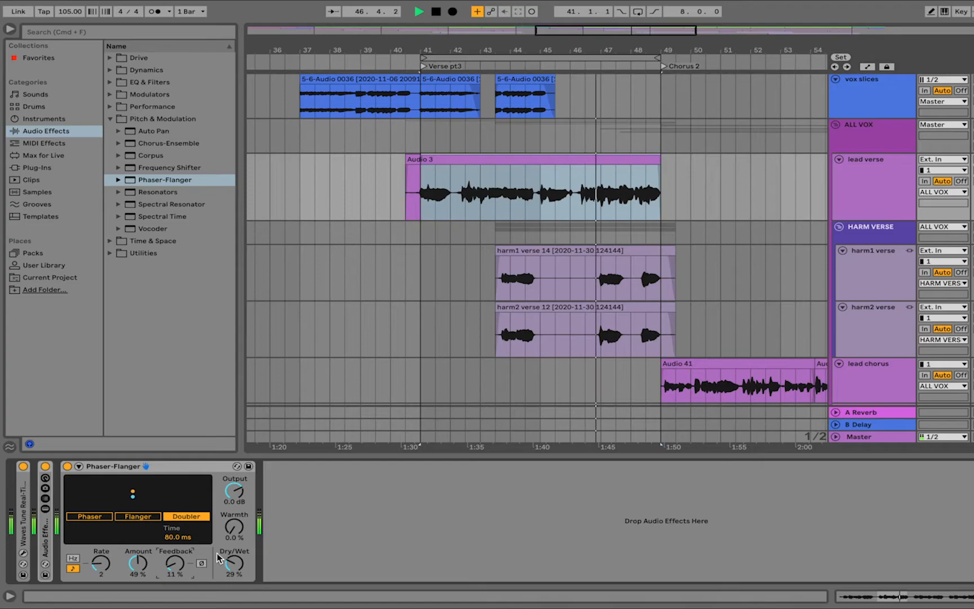
{"action": "left_click_drag", "start_coordinate": [234, 528], "coordinate": [234, 516]}
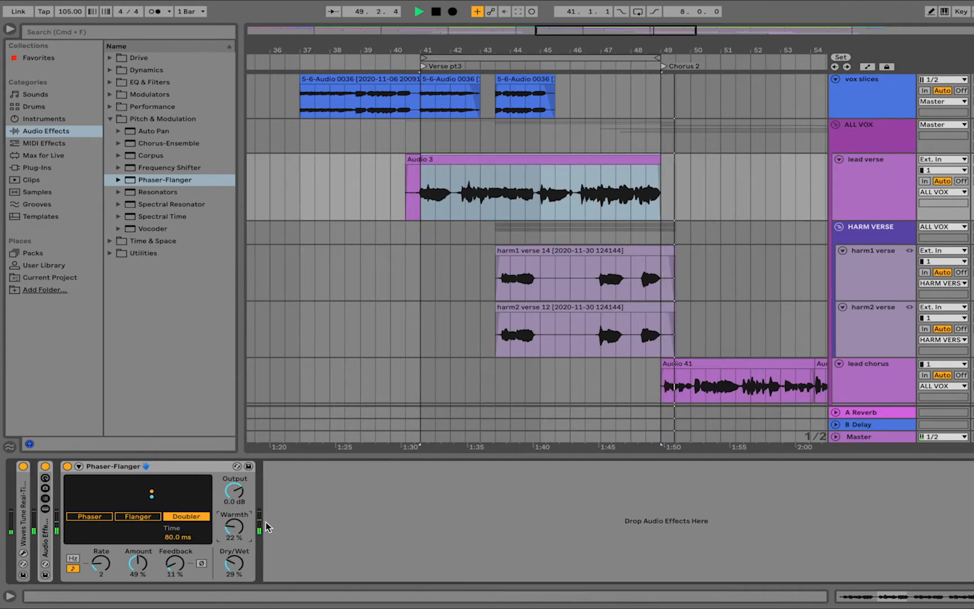
Compare the lead verse with Phaser-Flanger bypassed and active during playback, and lower its Dry/Wet to 26 %
{"action": "left_click", "coordinate": [67, 467]}
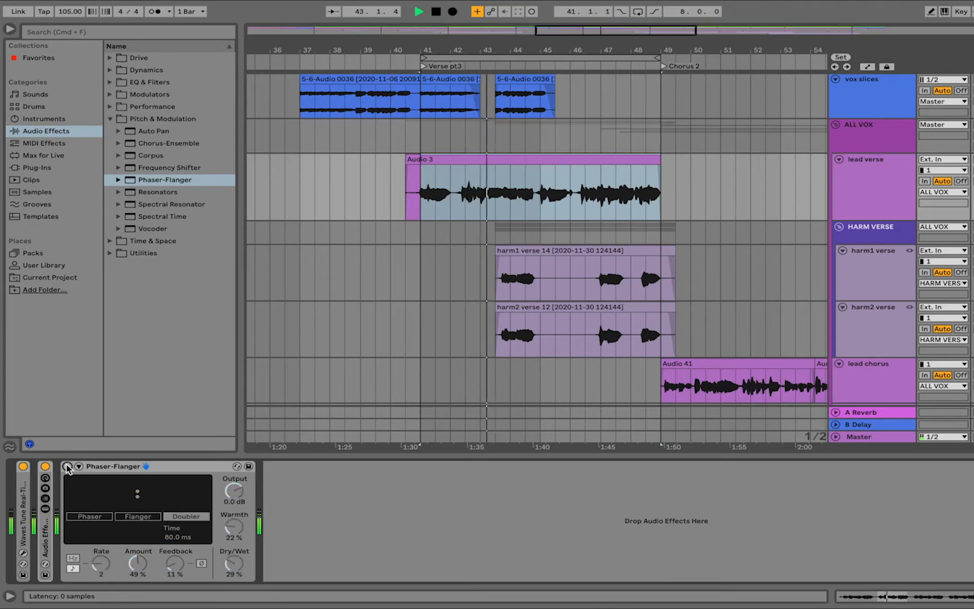
{"action": "left_click", "coordinate": [67, 467]}
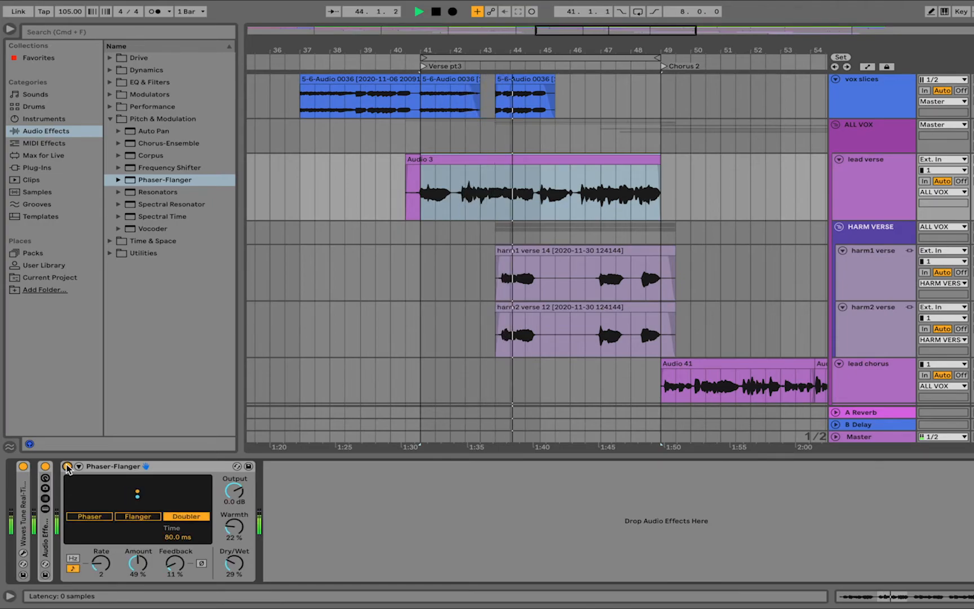
{"action": "left_click_drag", "start_coordinate": [233, 564], "coordinate": [233, 567]}
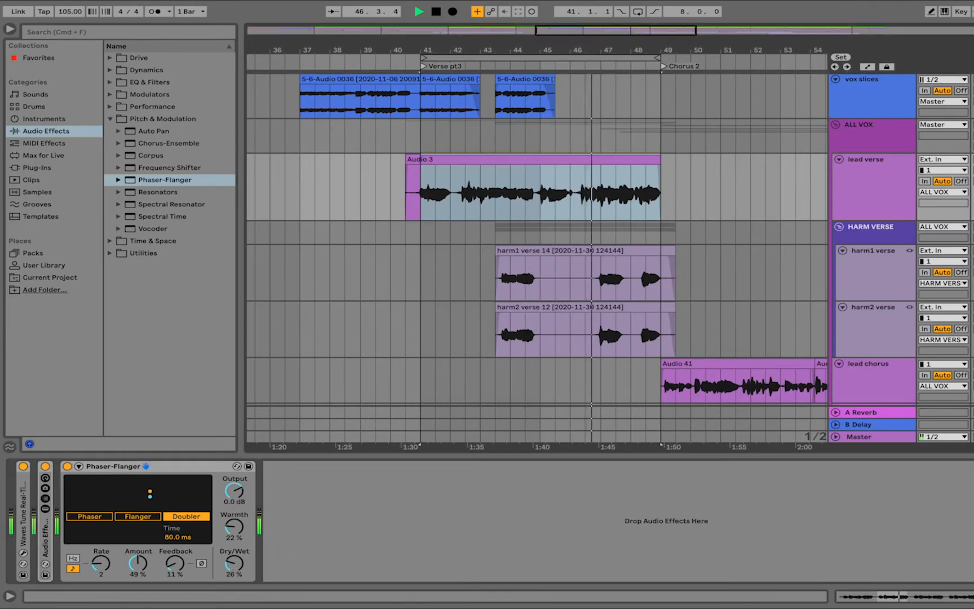
{"action": "scroll", "coordinate": [807, 274], "scroll_direction": "right", "scroll_amount": 1}
{"action": "scroll", "coordinate": [457, 380], "scroll_direction": "right", "scroll_amount": 1}
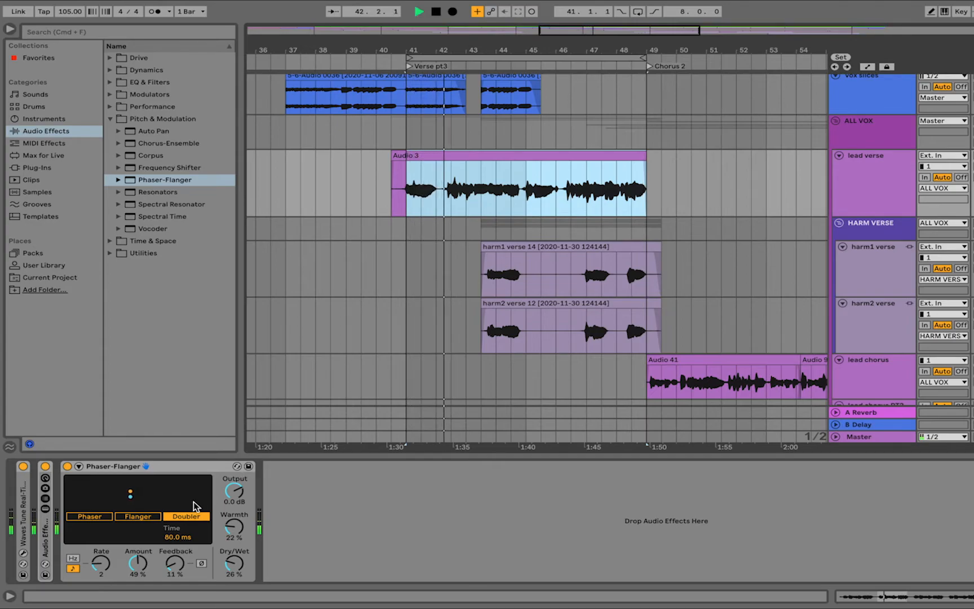
Compare the lead verse with Phaser-Flanger bypassed and active, lower its Dry/Wet to 23 %, and stop playback
{"action": "left_click", "coordinate": [67, 466]}
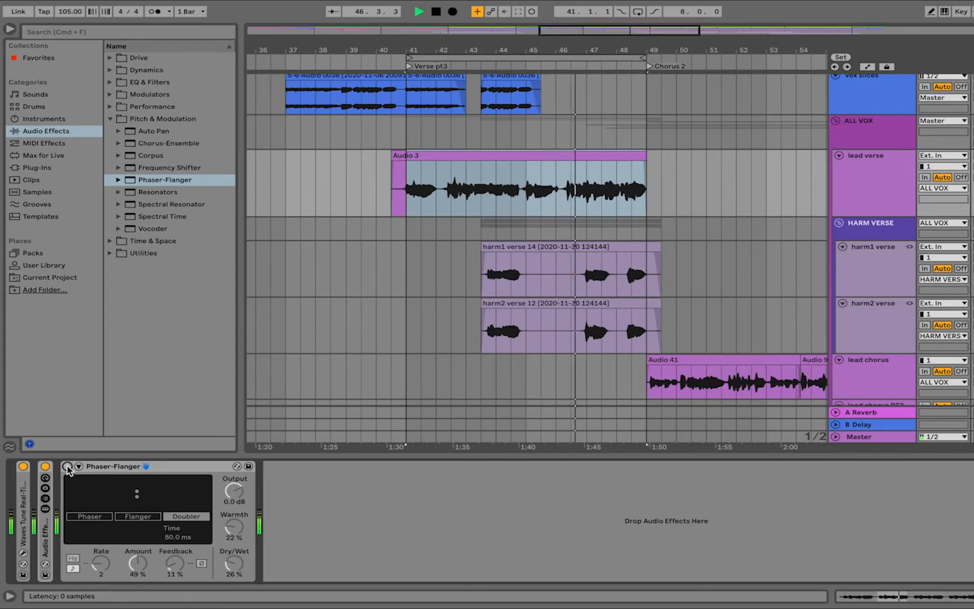
{"action": "left_click", "coordinate": [67, 466]}
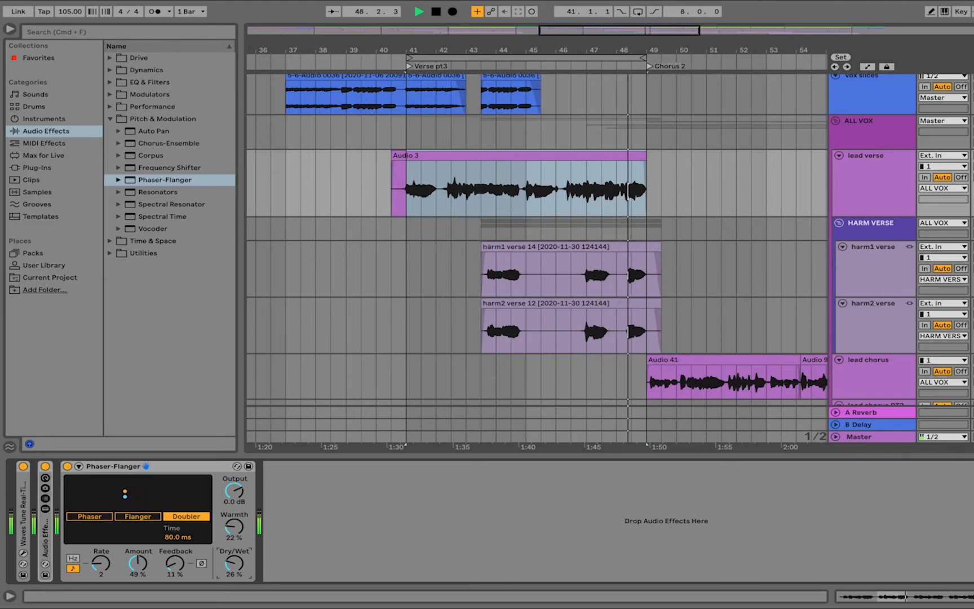
{"action": "left_click_drag", "start_coordinate": [232, 565], "coordinate": [232, 568]}
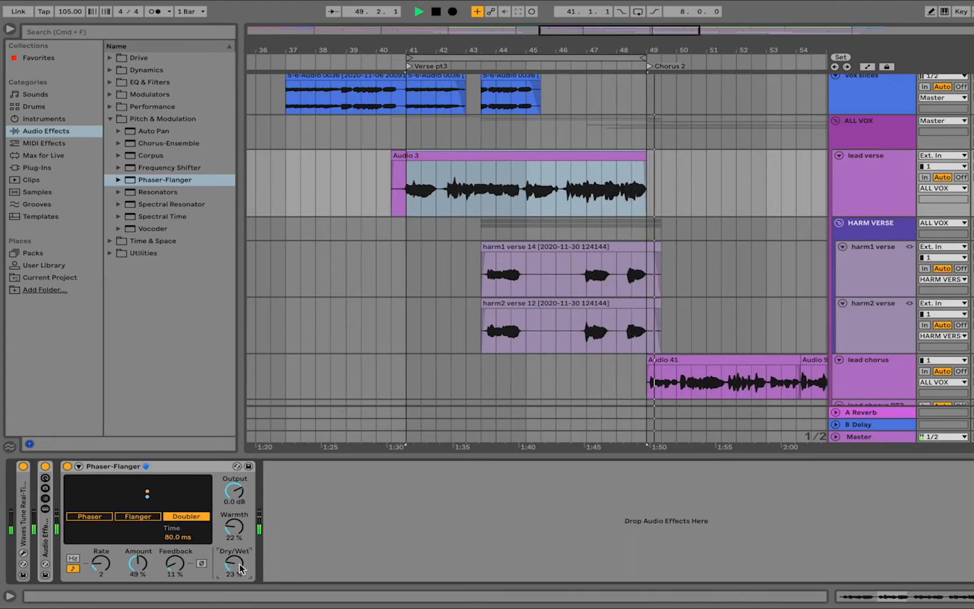
{"action": "key", "text": "space"}
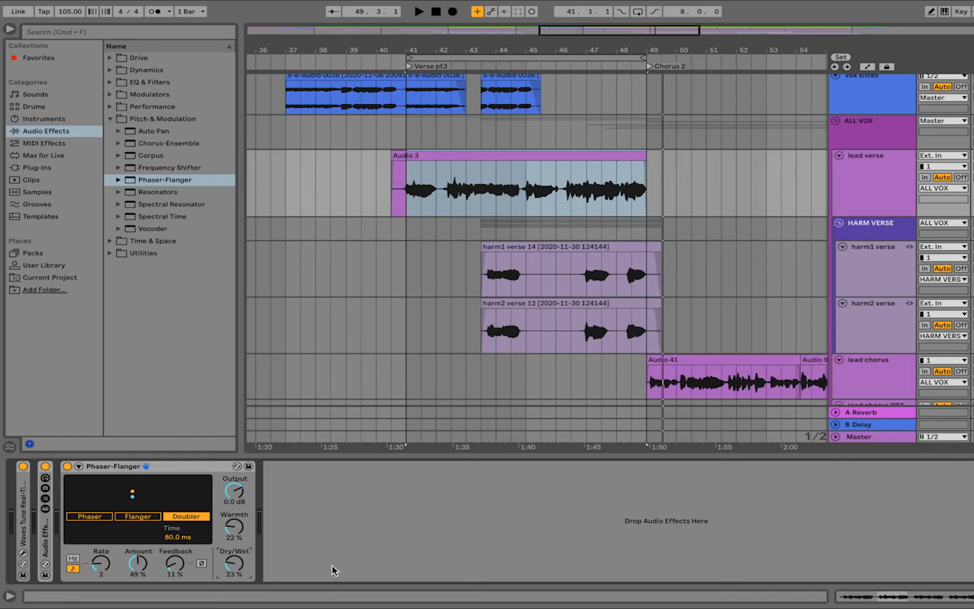
Select the lead chorus track and loop the Chorus 2 section from 49.1.1 to 57.1.1
{"action": "scroll", "coordinate": [781, 208], "scroll_direction": "down", "scroll_amount": 2}
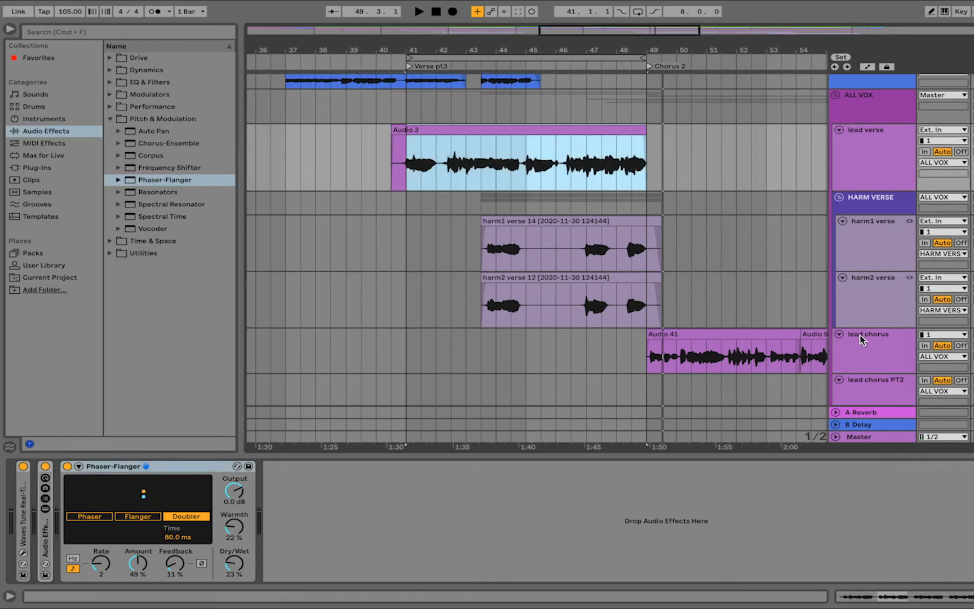
{"action": "left_click", "coordinate": [889, 347]}
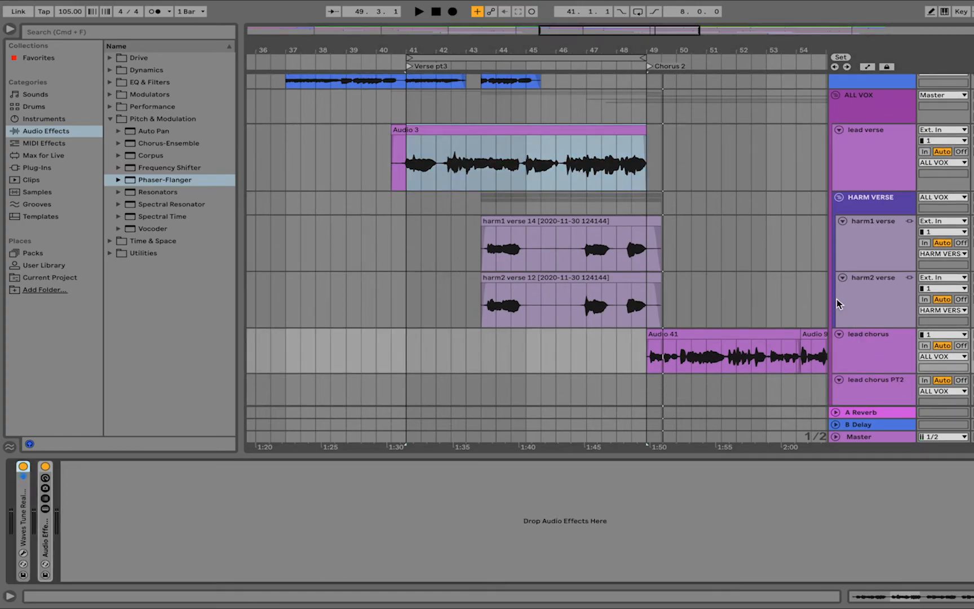
{"action": "left_click_drag", "start_coordinate": [534, 56], "coordinate": [746, 61]}
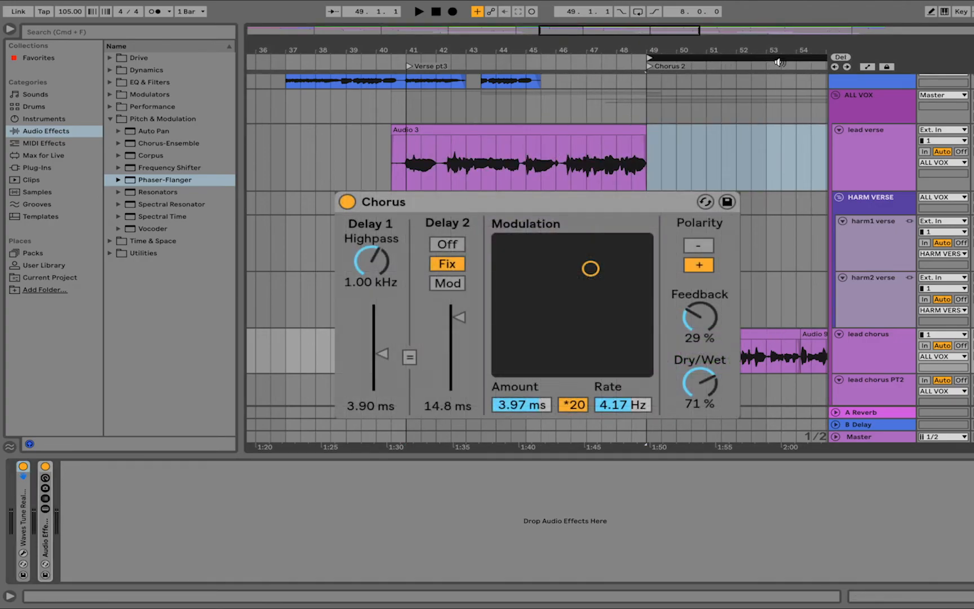
{"action": "key", "text": "super+l"}
{"action": "scroll", "coordinate": [558, 137], "scroll_direction": "right", "scroll_amount": 5}
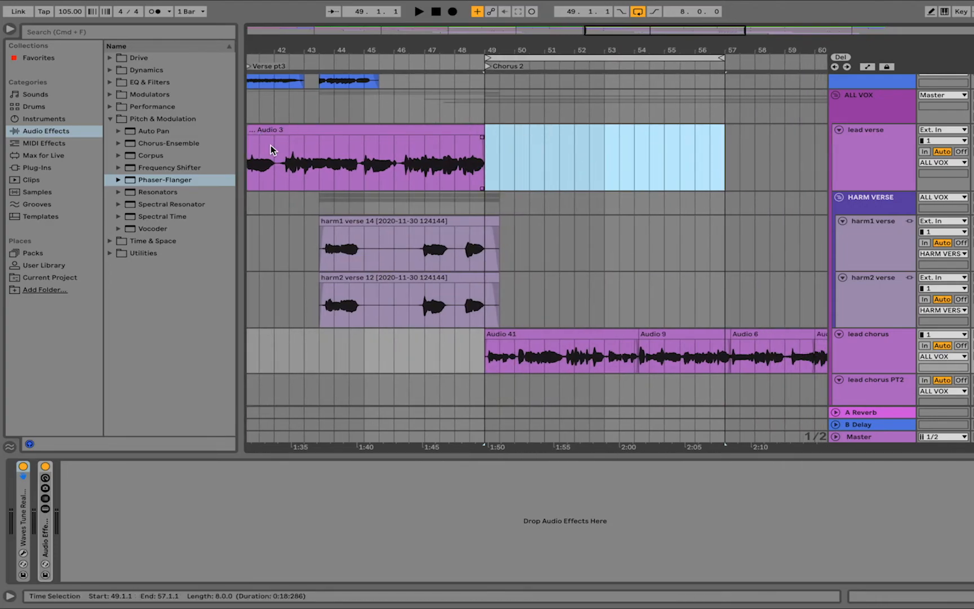
Add the Chorus-Ensemble audio effect from Pitch & Modulation to the lead chorus track
{"action": "left_click_drag", "start_coordinate": [172, 144], "coordinate": [447, 185]}
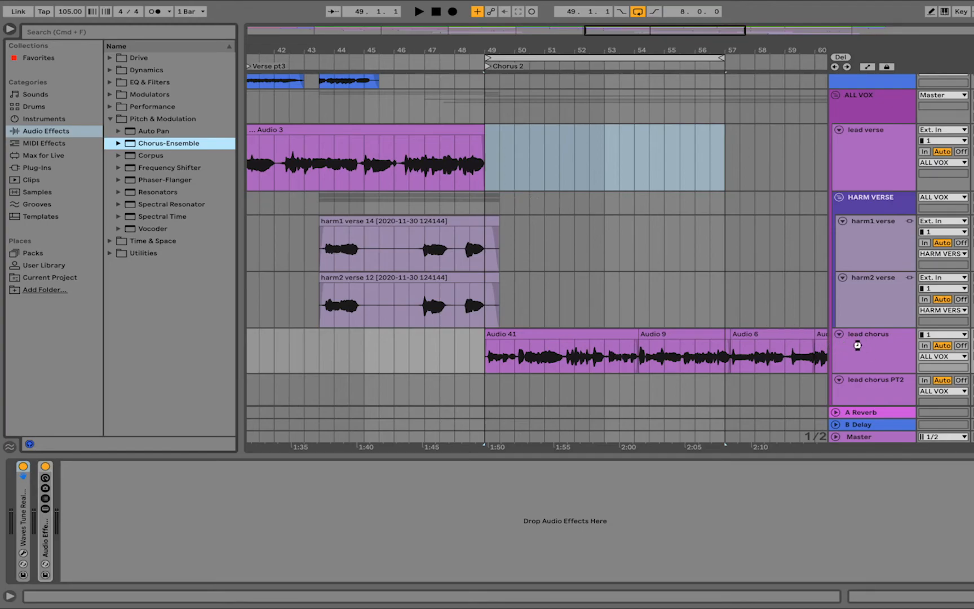
{"action": "left_click_drag", "start_coordinate": [862, 344], "coordinate": [862, 344]}
{"action": "scroll", "coordinate": [479, 320], "scroll_direction": "right", "scroll_amount": 5}
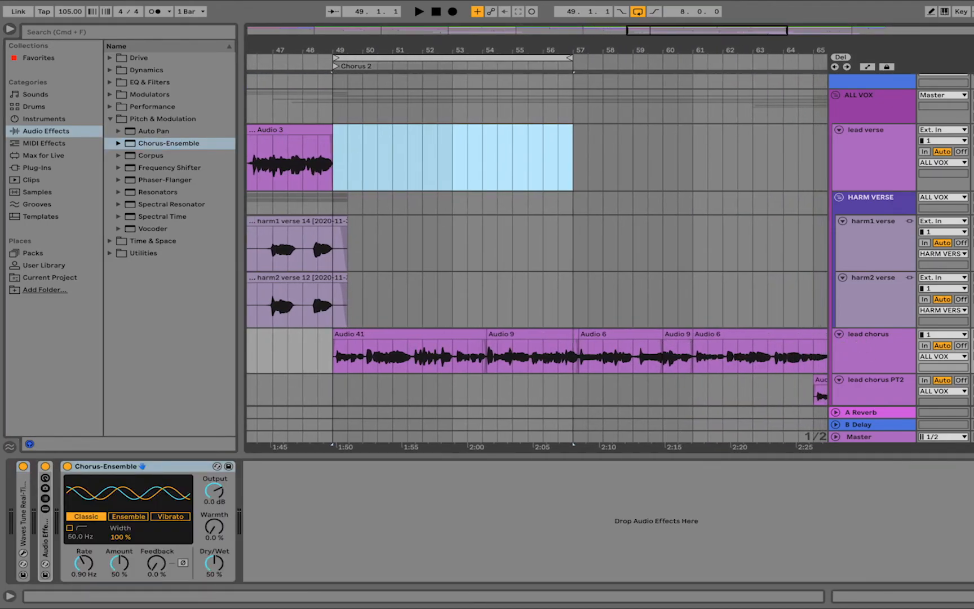
Play the lead chorus from the Audio 41 clip, try Chorus-Ensemble's Vibrato mode, and settle on Ensemble mode
{"action": "left_click", "coordinate": [445, 344]}
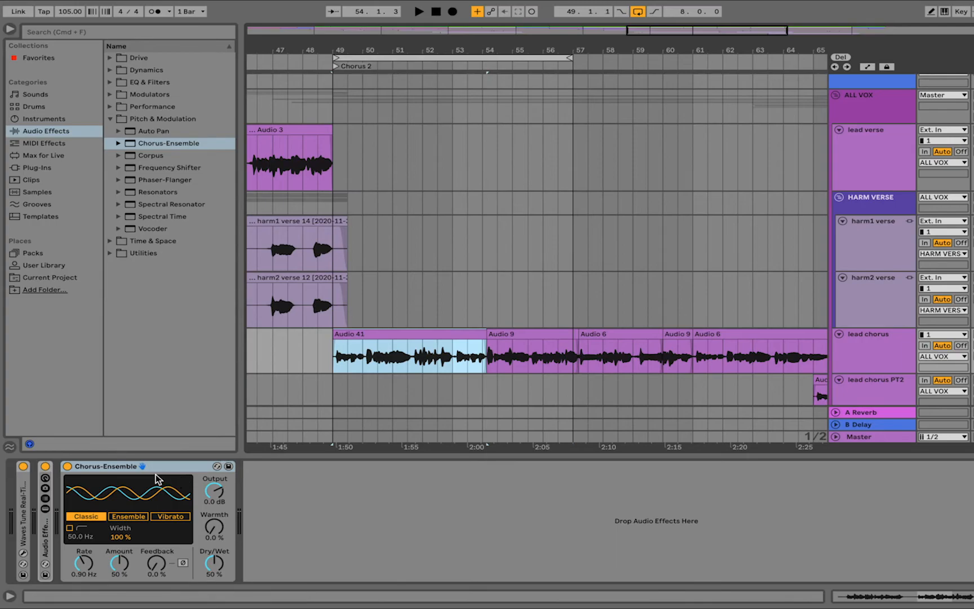
{"action": "key", "text": "space"}
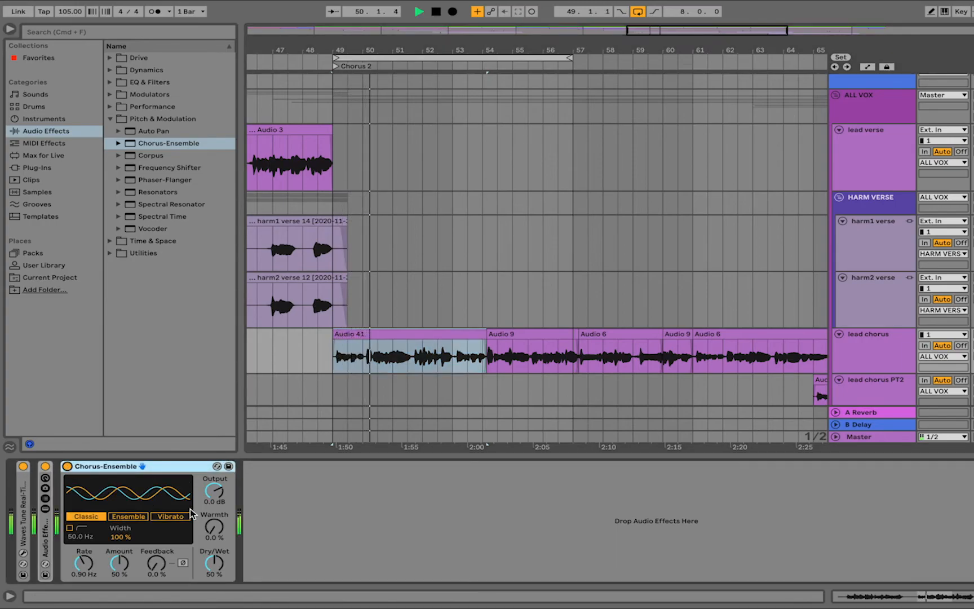
{"action": "left_click", "coordinate": [131, 517]}
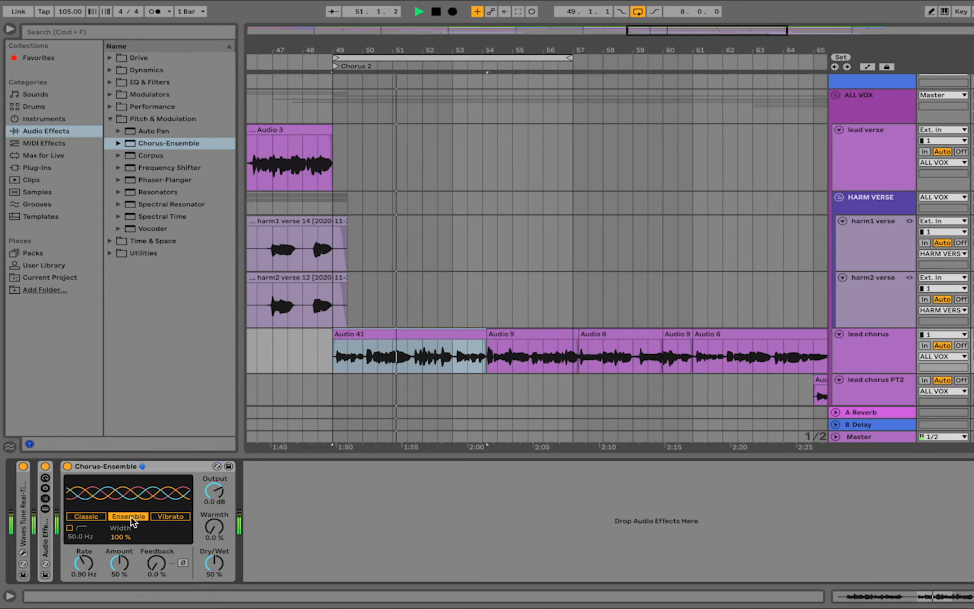
{"action": "left_click", "coordinate": [163, 515]}
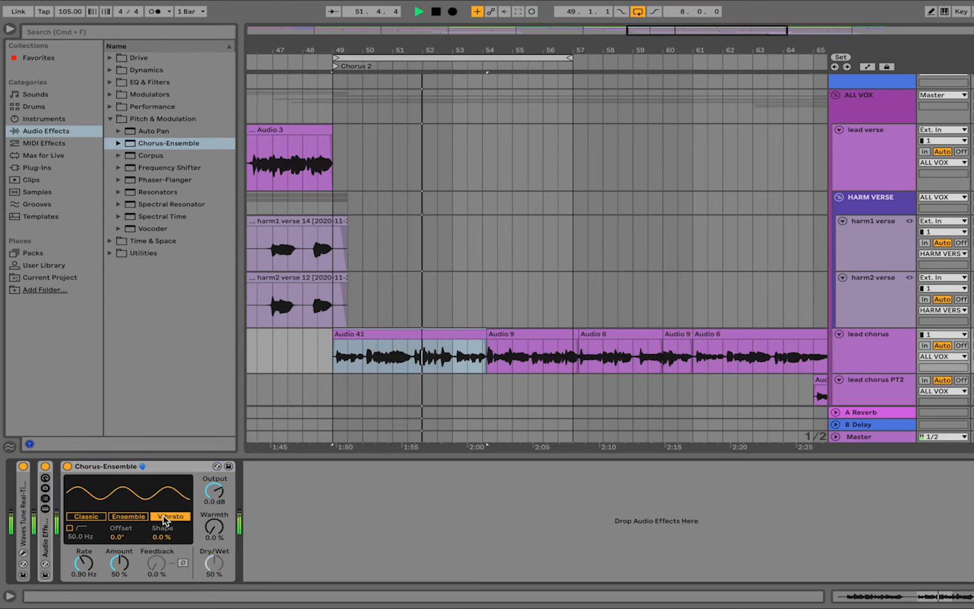
{"action": "left_click", "coordinate": [134, 517]}
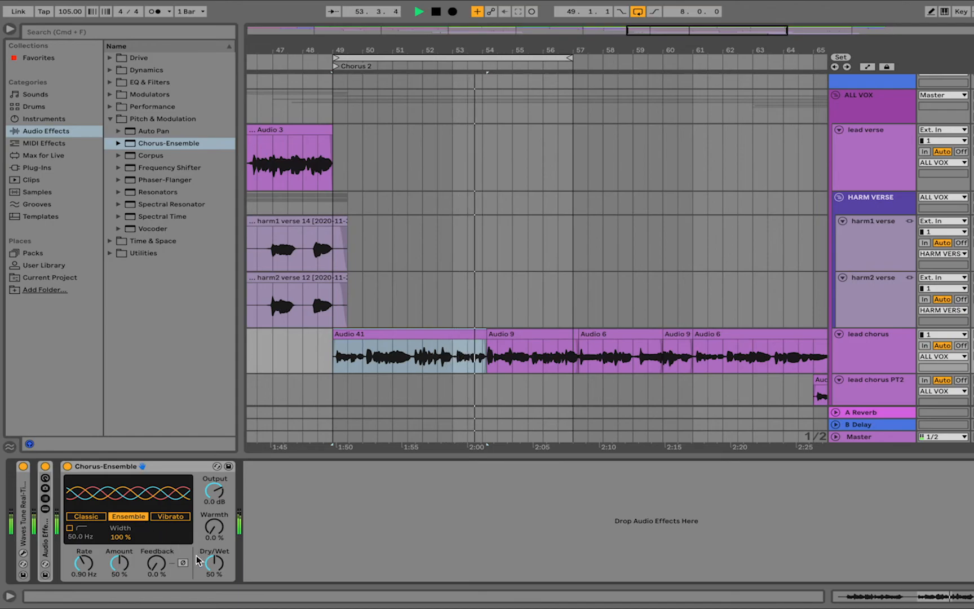
Set Chorus-Ensemble's Feedback to 16 %, Amount to 40 %, Output to -2.5 dB and Dry/Wet to 63 %
{"action": "left_click_drag", "start_coordinate": [159, 564], "coordinate": [159, 559]}
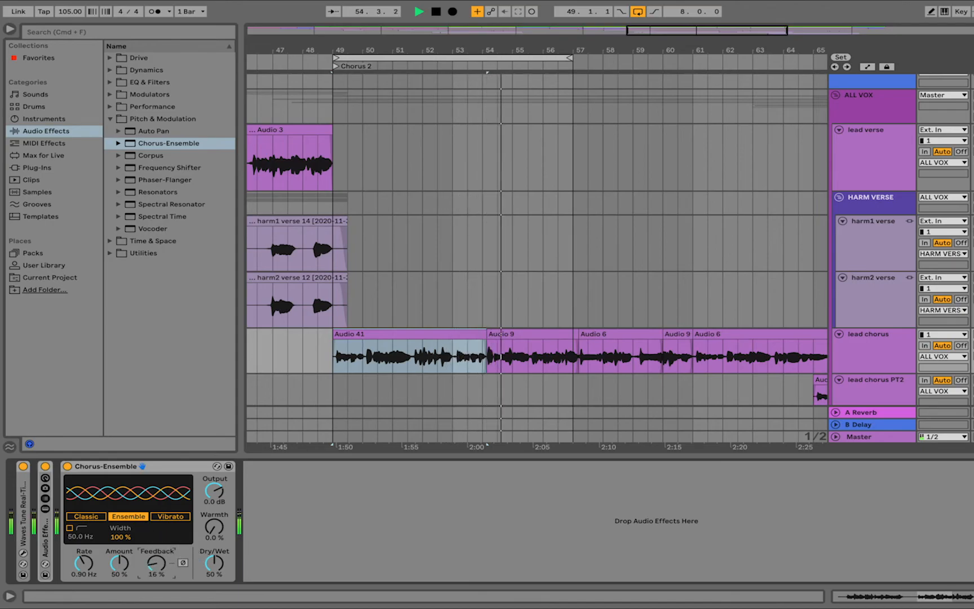
{"action": "left_click_drag", "start_coordinate": [119, 563], "coordinate": [119, 568]}
{"action": "left_click_drag", "start_coordinate": [214, 490], "coordinate": [214, 495]}
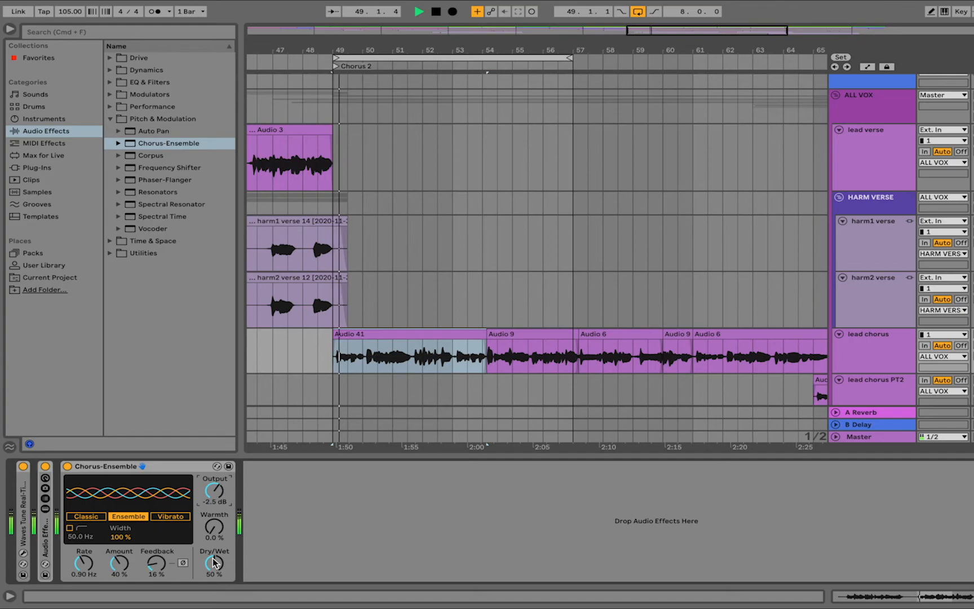
{"action": "mouse_move", "coordinate": [214, 563]}
{"action": "left_mouse_down"}
{"action": "mouse_move", "coordinate": [214, 554]}
{"action": "mouse_move", "coordinate": [214, 564]}
{"action": "left_mouse_up"}
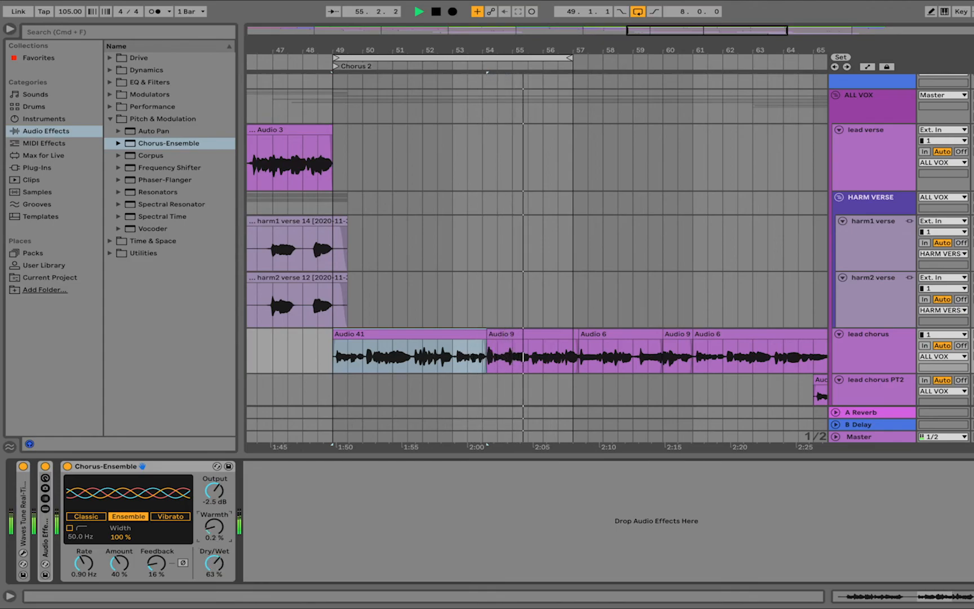
Try Chorus-Ensemble's Amount at 98 %, set it to 68 %, and lower Dry/Wet to 40 %
{"action": "left_click_drag", "start_coordinate": [119, 563], "coordinate": [119, 550]}
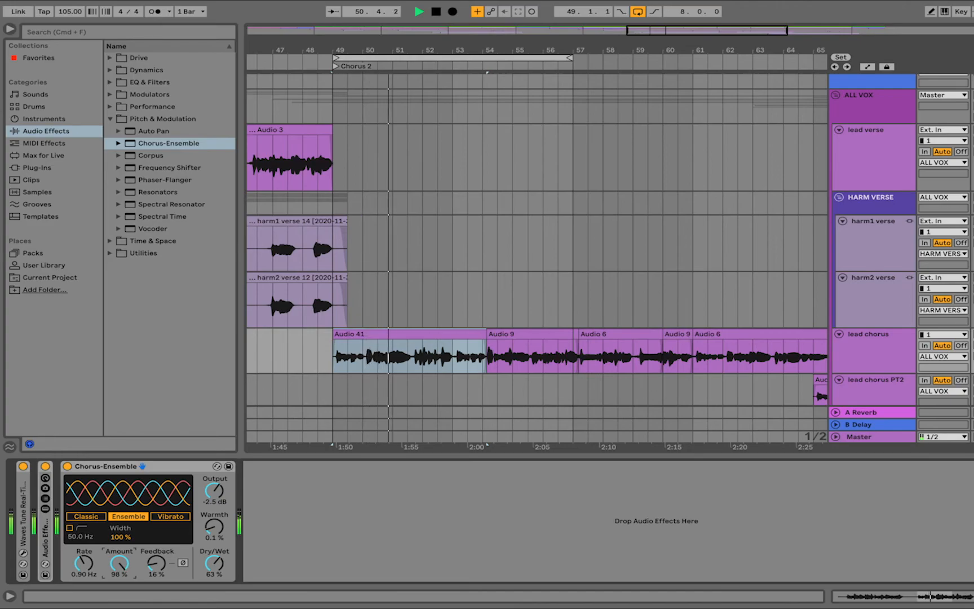
{"action": "mouse_move", "coordinate": [119, 562]}
{"action": "left_mouse_down"}
{"action": "mouse_move", "coordinate": [119, 574]}
{"action": "mouse_move", "coordinate": [119, 562]}
{"action": "left_mouse_up"}
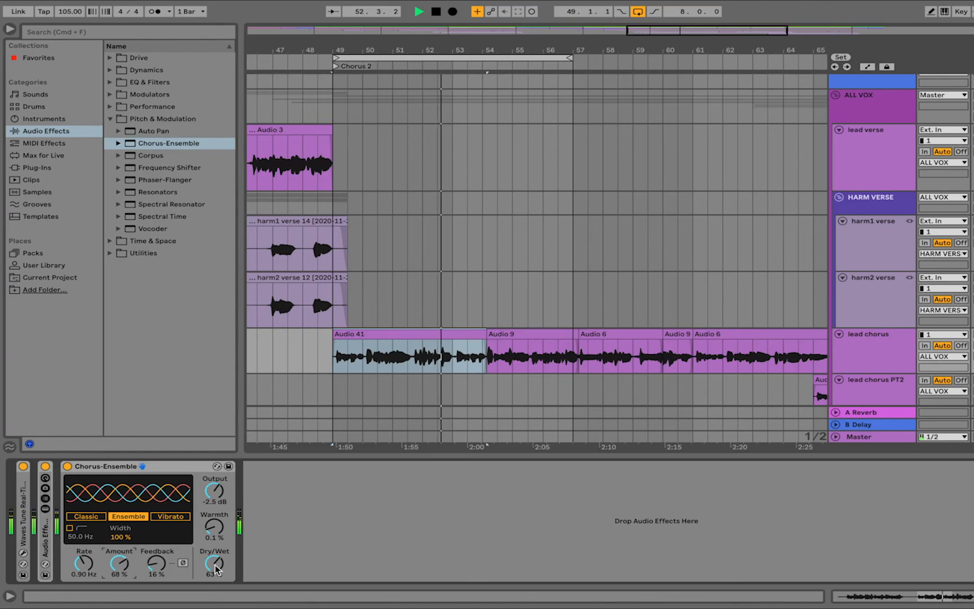
{"action": "left_click_drag", "start_coordinate": [214, 562], "coordinate": [218, 568]}
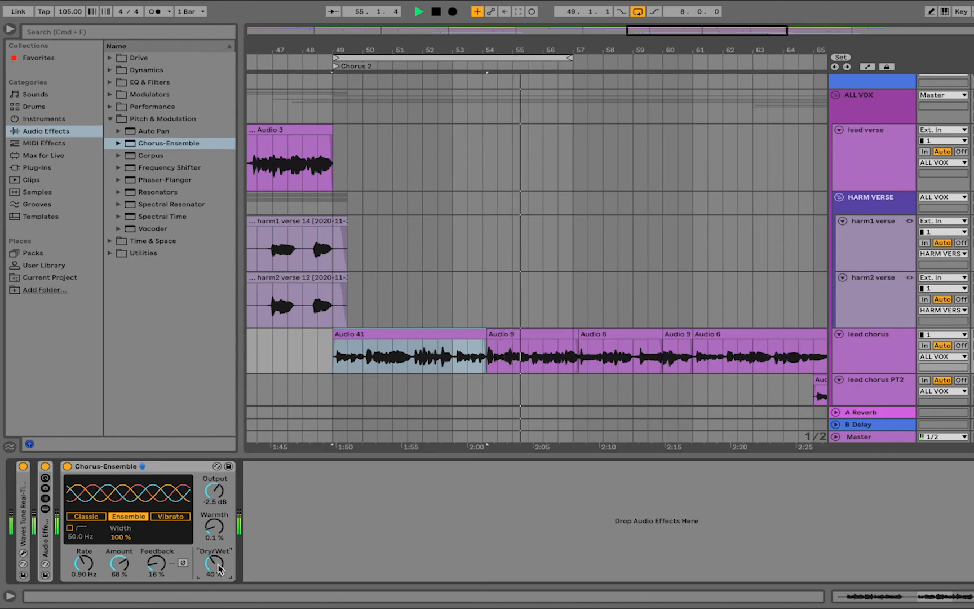
Compare the lead chorus with Chorus-Ensemble bypassed and active during playback, and lower its Dry/Wet to 38 %
{"action": "left_click", "coordinate": [67, 466]}
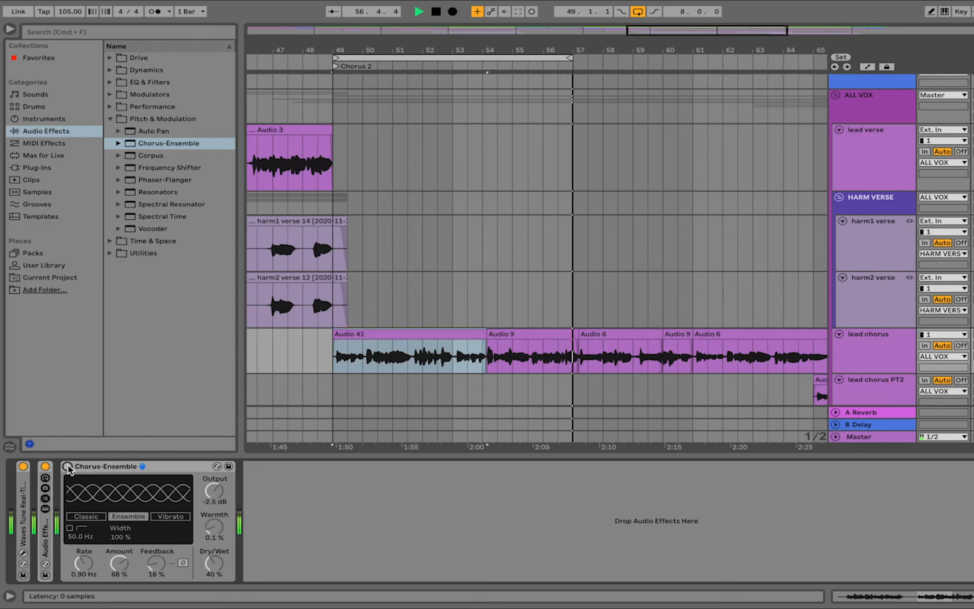
{"action": "left_click", "coordinate": [67, 466]}
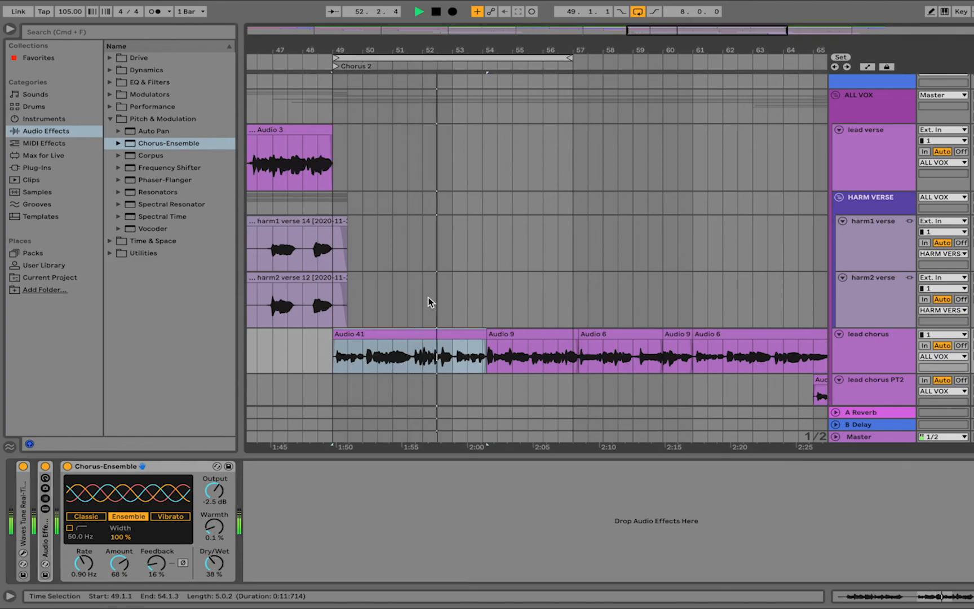
{"action": "scroll", "coordinate": [428, 297], "scroll_direction": "down", "scroll_amount": 2}
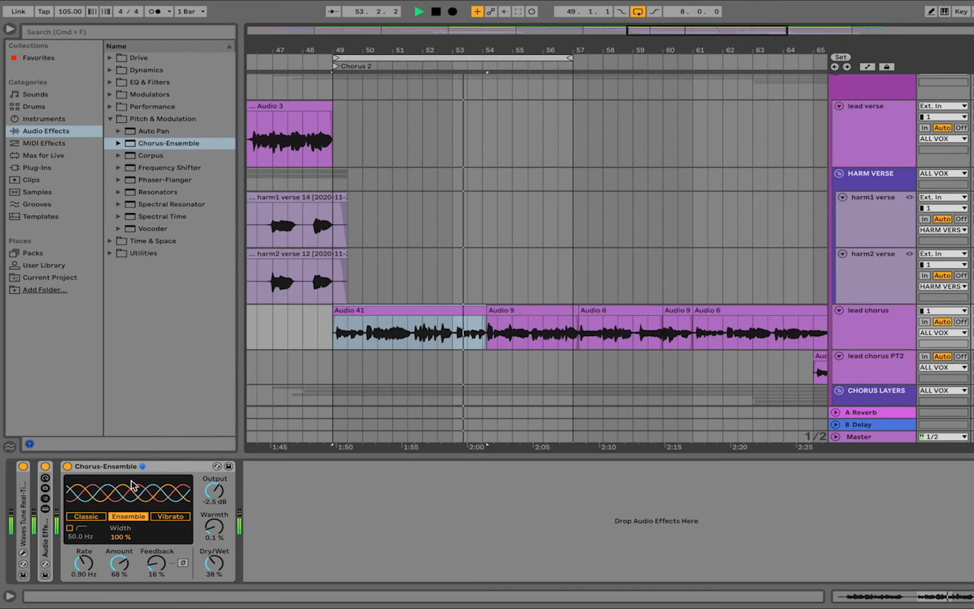